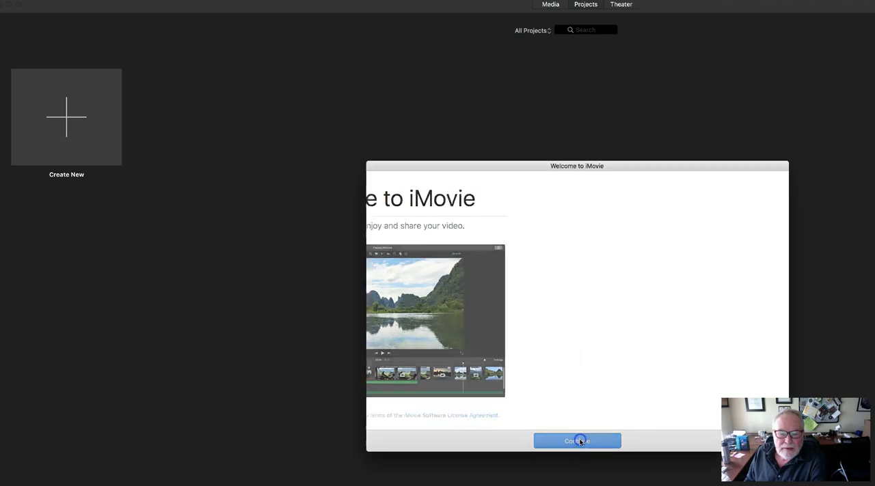
Step: Dismiss the welcome screen and create a new Movie project
{"action": "left_click", "coordinate": [578, 442]}
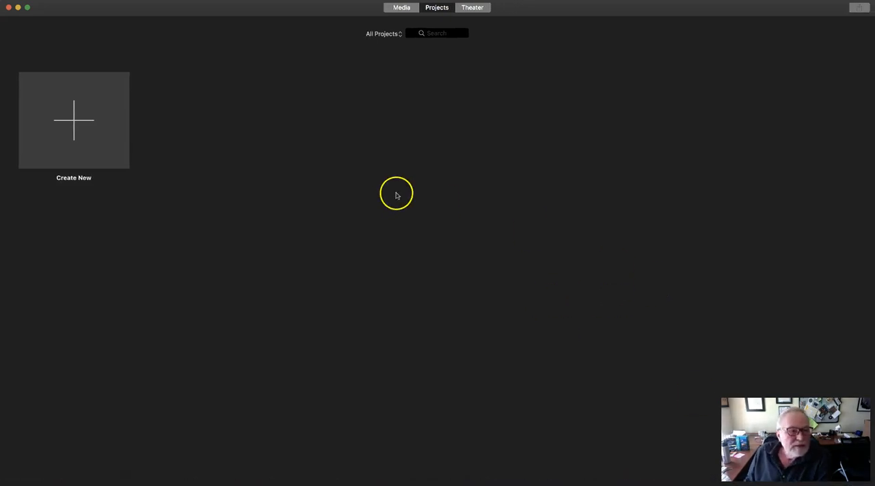
{"action": "left_click", "coordinate": [77, 123]}
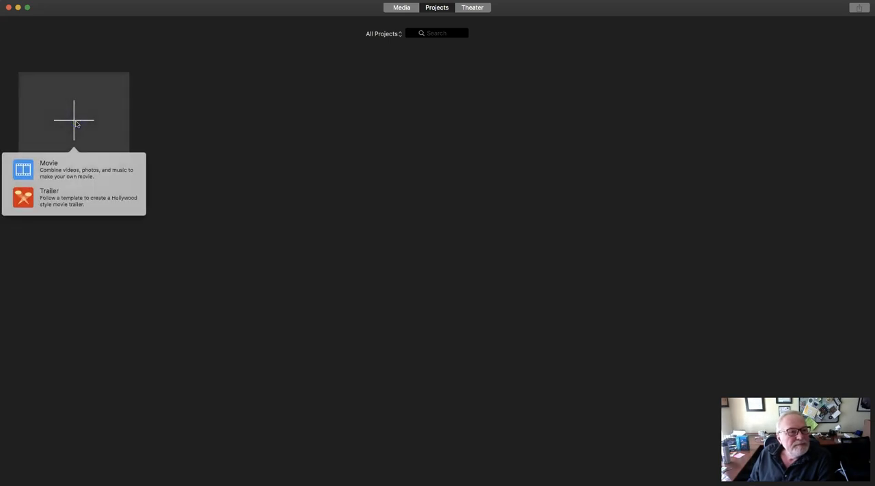
{"action": "left_click", "coordinate": [63, 170]}
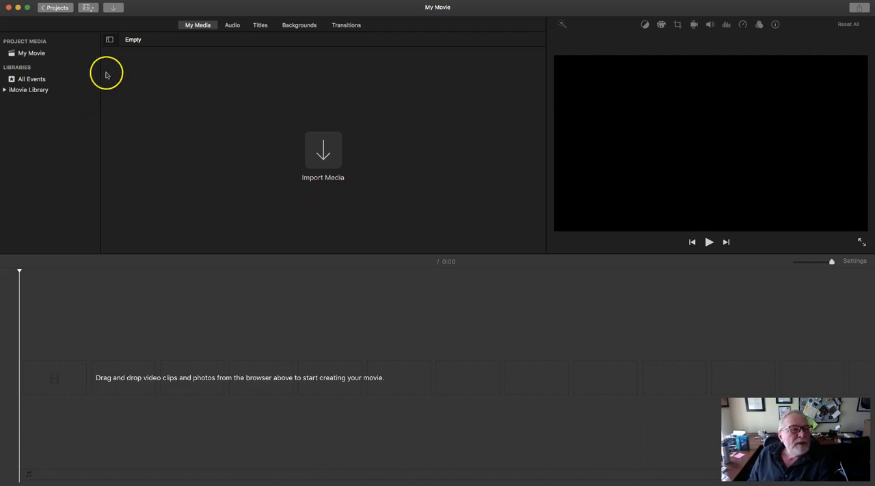
Step: Look through the available audio sources, titles, backgrounds and transitions, previewing the Circle Open and Spin In transitions
{"action": "left_click", "coordinate": [233, 25]}
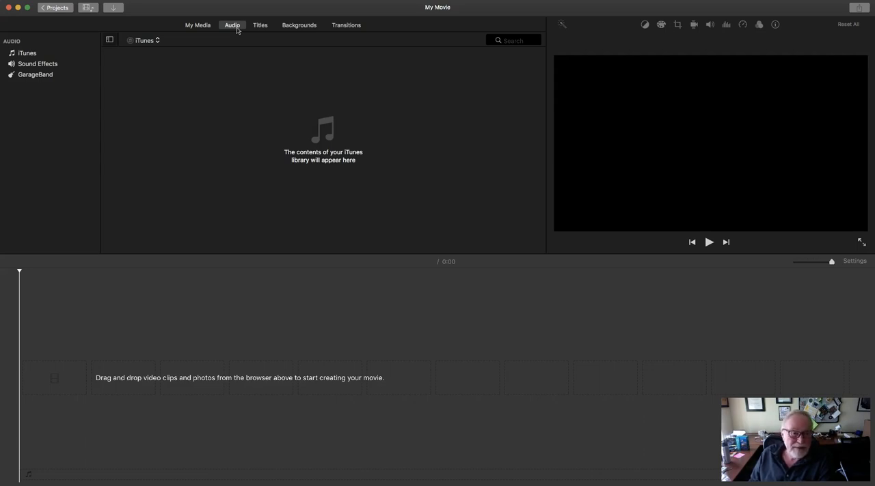
{"action": "left_click", "coordinate": [267, 27]}
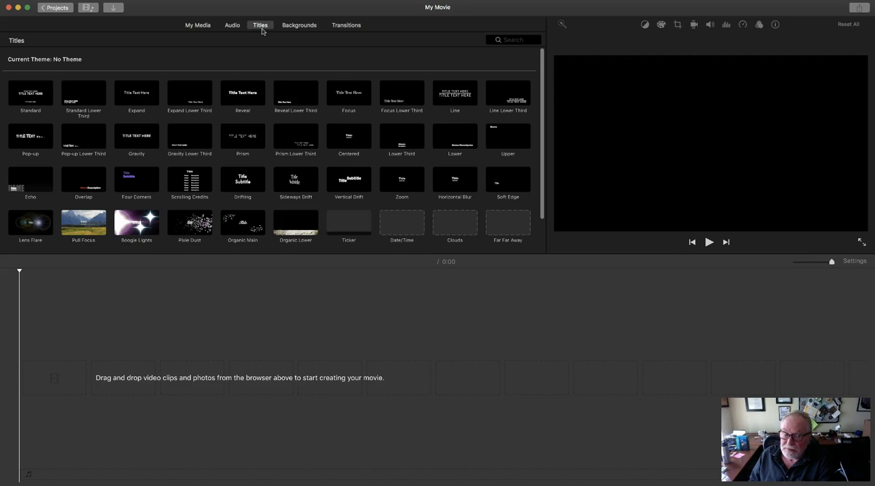
{"action": "left_click", "coordinate": [294, 28]}
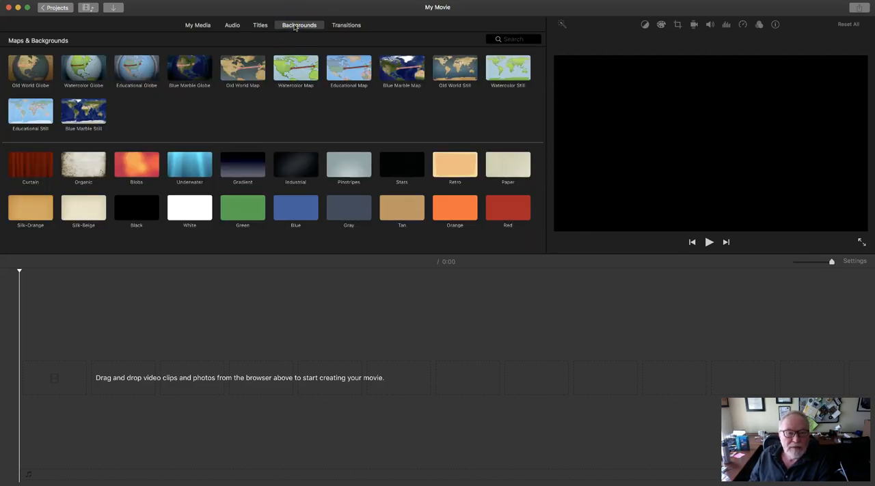
{"action": "left_click", "coordinate": [345, 28]}
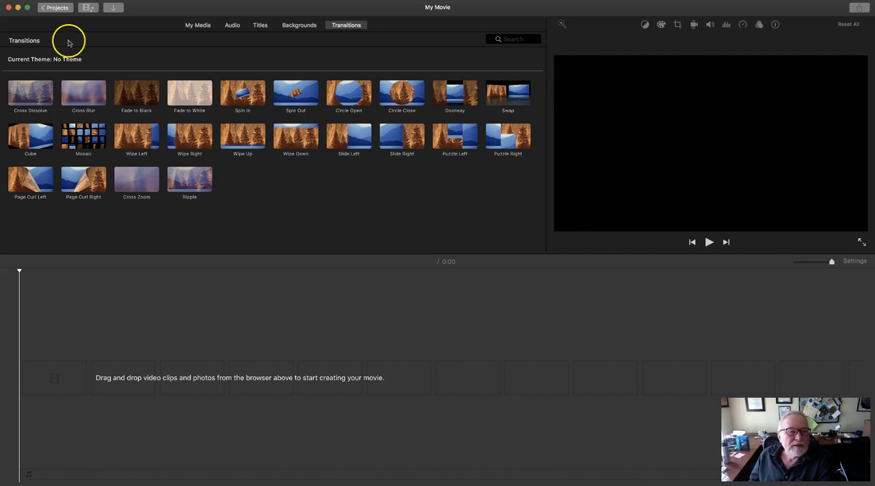
{"action": "left_click", "coordinate": [289, 144]}
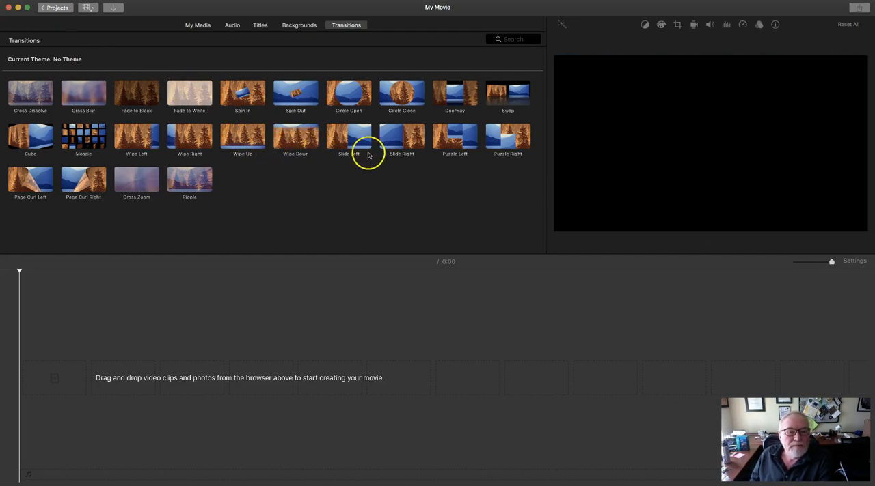
{"action": "left_click", "coordinate": [350, 99]}
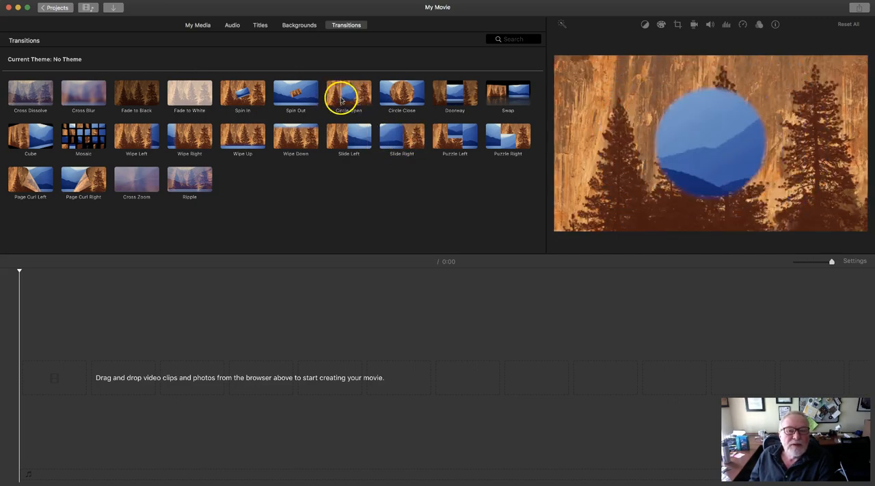
{"action": "left_click", "coordinate": [238, 104]}
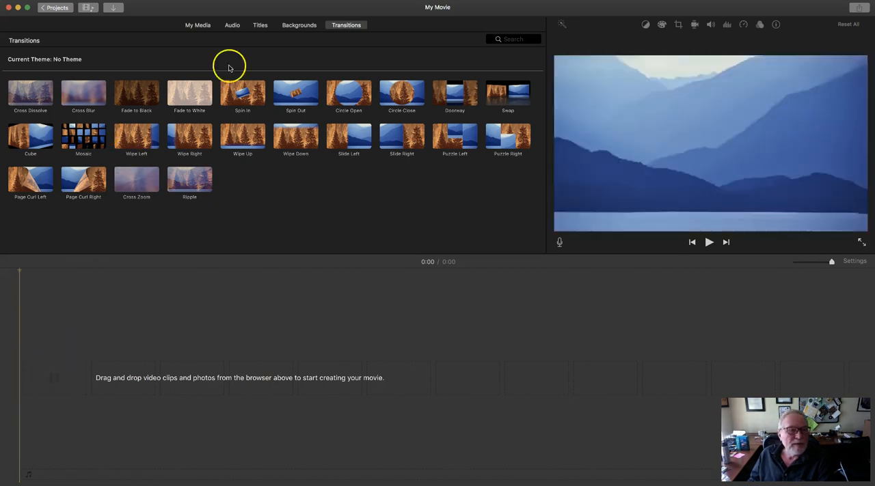
Step: Import the Pomp and Circumstance audio, Aurora.MOV, parachute.tif and skylantern.mov from the Desktop's media folder into the project
{"action": "left_click", "coordinate": [198, 26]}
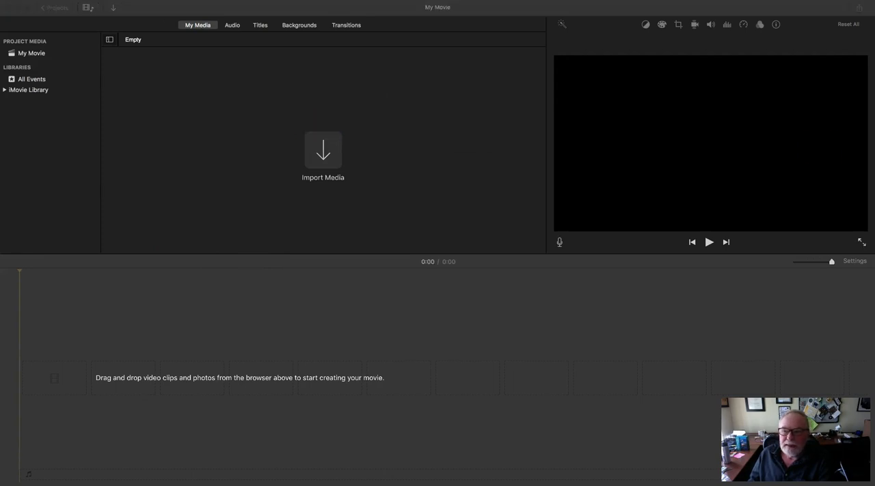
{"action": "left_click_drag", "start_coordinate": [623, 129], "coordinate": [874, 130]}
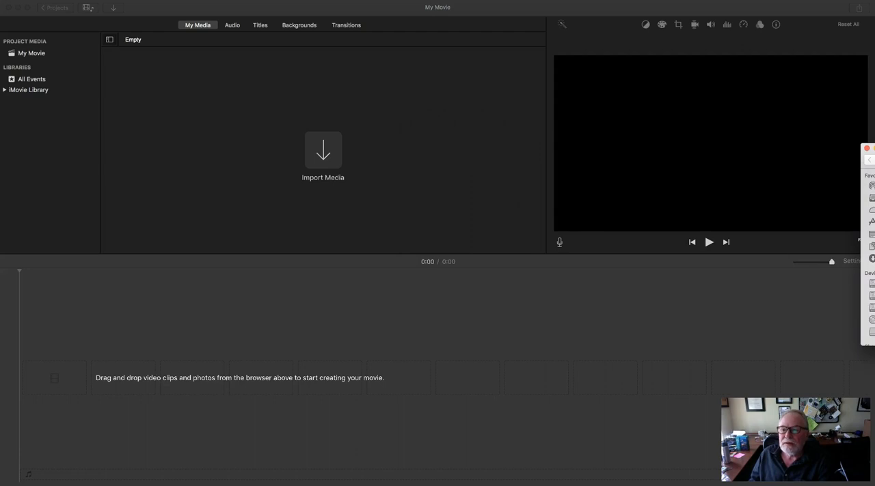
{"action": "left_click_drag", "start_coordinate": [873, 205], "coordinate": [338, 121]}
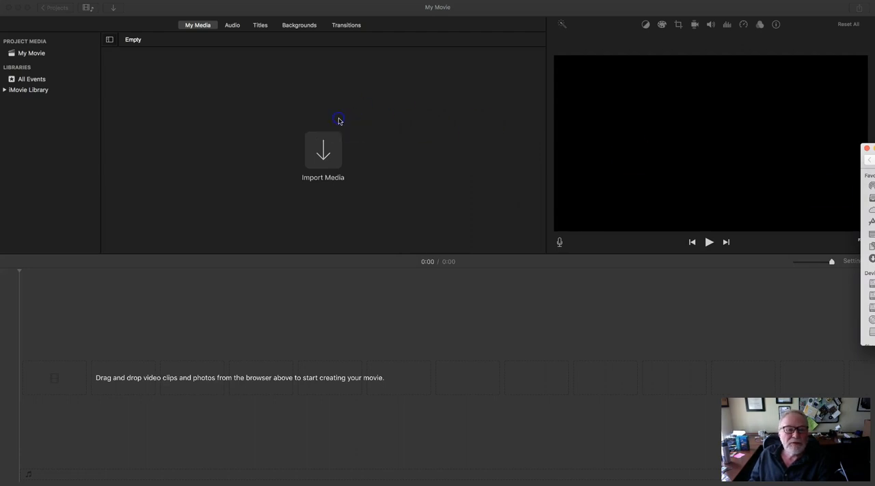
{"action": "left_click", "coordinate": [323, 154]}
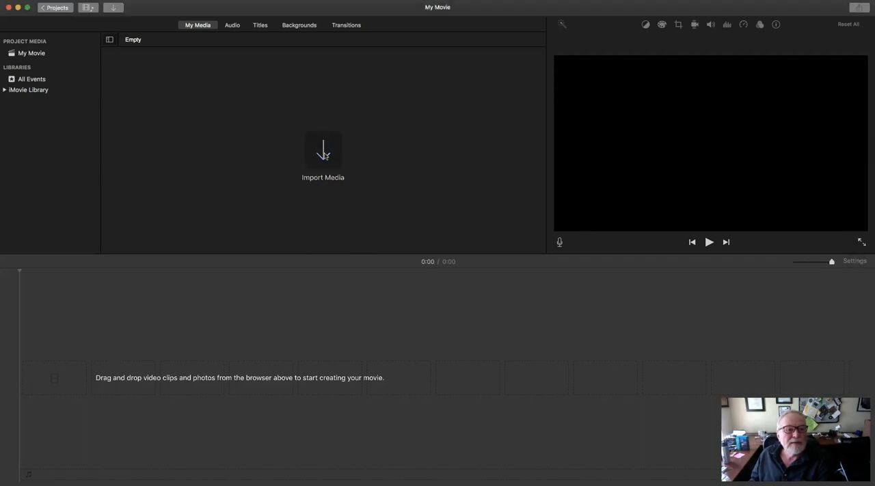
{"action": "left_click", "coordinate": [324, 154]}
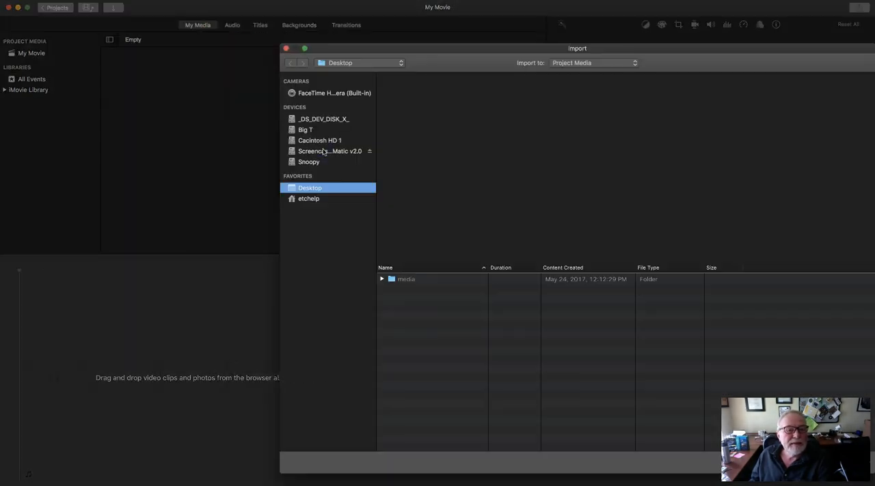
{"action": "double_click", "coordinate": [401, 279]}
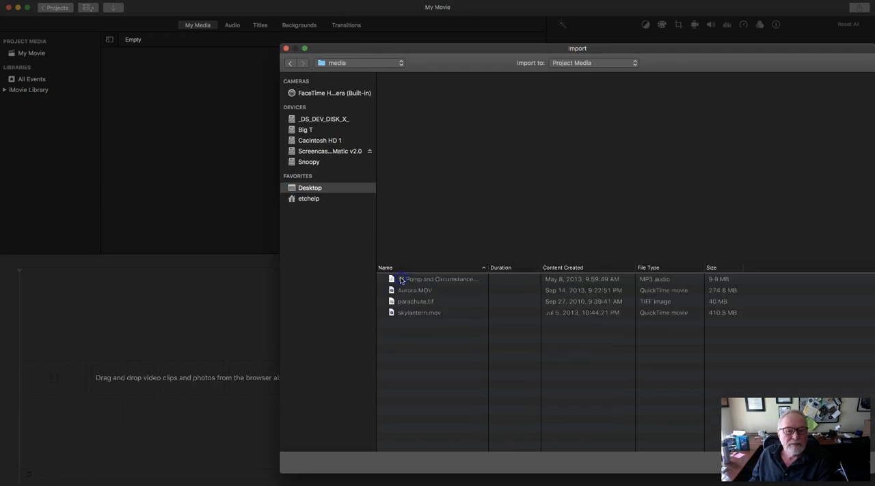
{"action": "left_click_drag", "start_coordinate": [420, 322], "coordinate": [415, 286]}
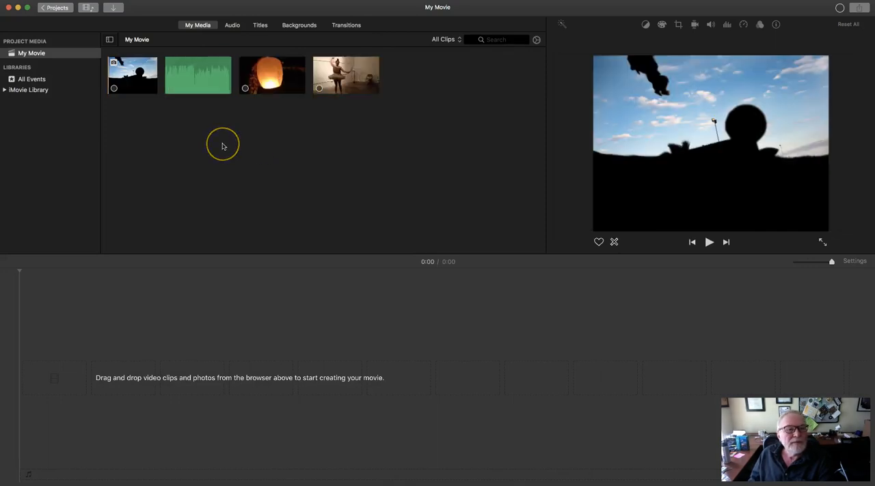
{"action": "left_click", "coordinate": [185, 72]}
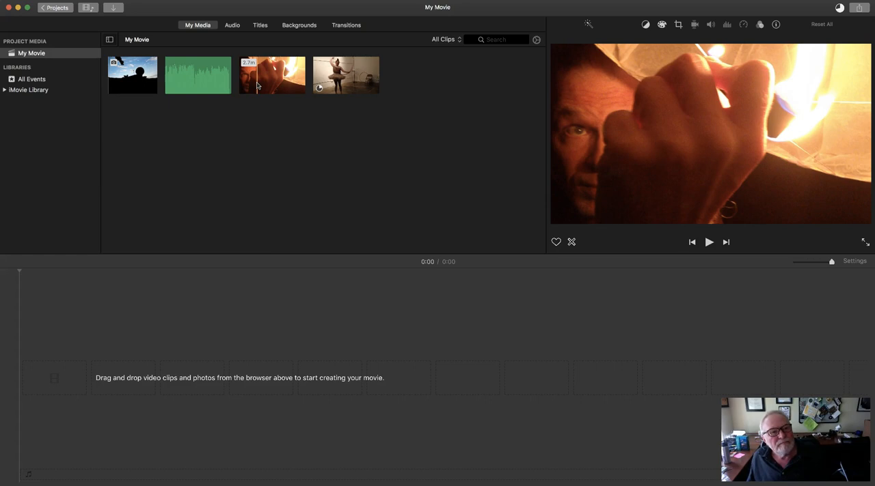
Step: Preview the title styles and add the Centered title at the start of the empty timeline
{"action": "left_click", "coordinate": [260, 25]}
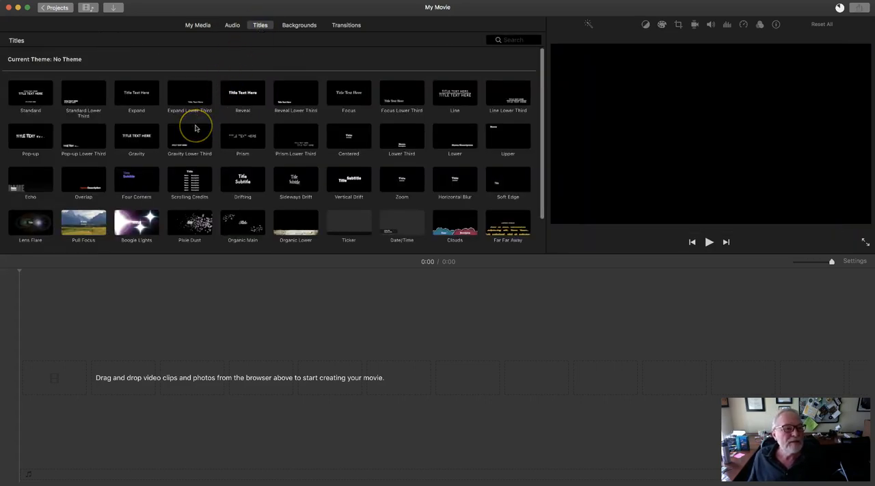
{"action": "left_click", "coordinate": [164, 134]}
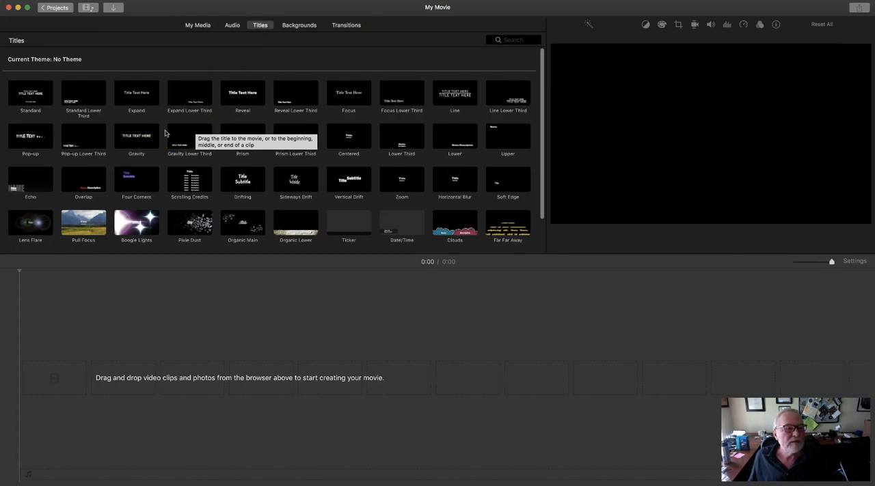
{"action": "left_click", "coordinate": [49, 116]}
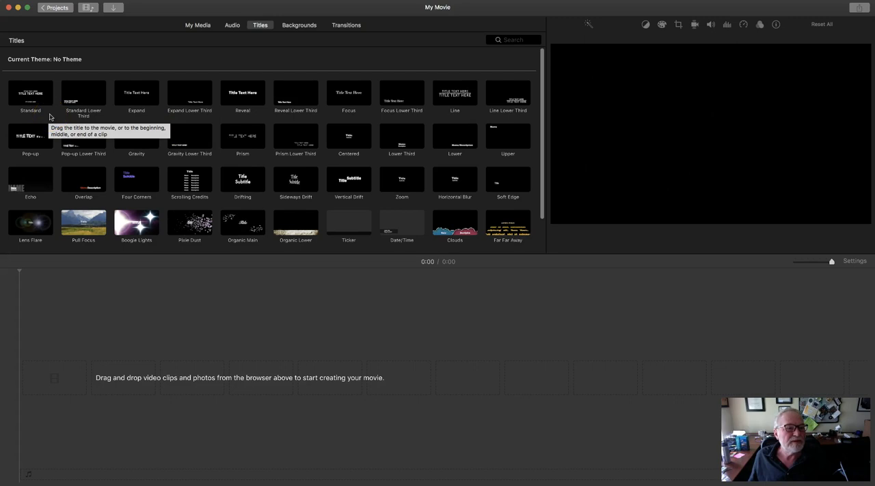
{"action": "left_click", "coordinate": [347, 138]}
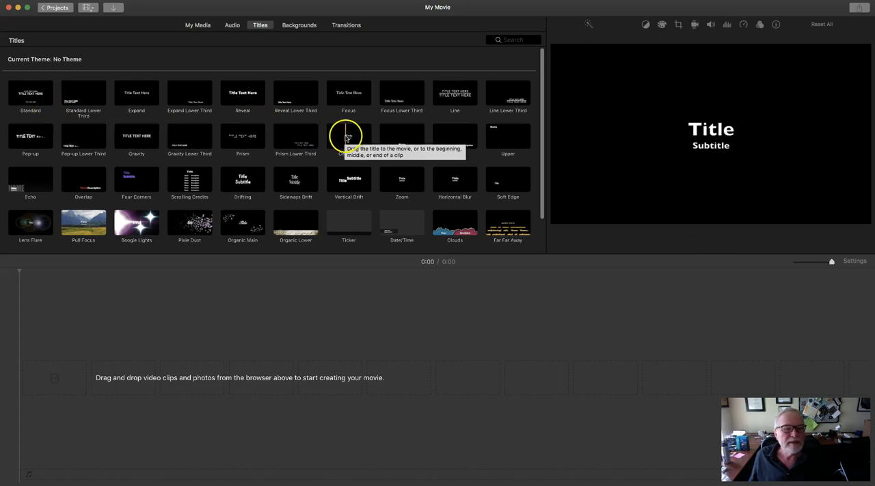
{"action": "left_click_drag", "start_coordinate": [283, 160], "coordinate": [30, 380]}
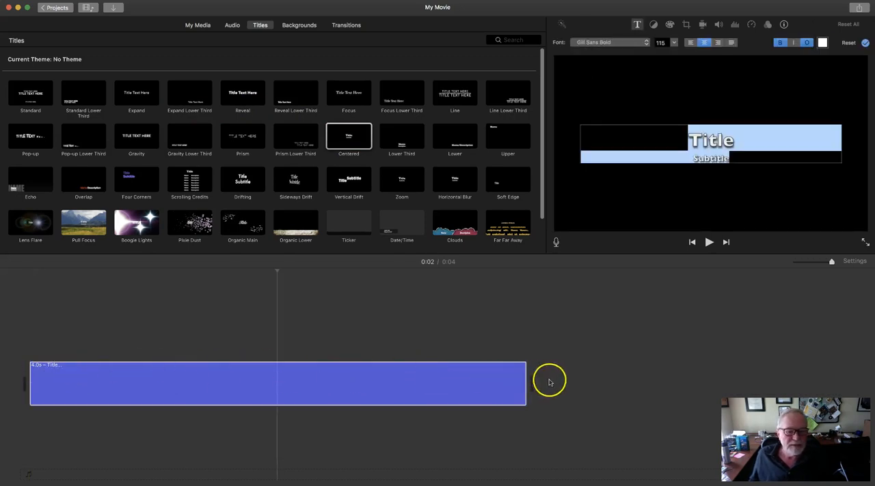
Step: Shorten the title clip to about 2.5 seconds by trimming its end
{"action": "left_click_drag", "start_coordinate": [525, 379], "coordinate": [497, 377]}
{"action": "left_click_drag", "start_coordinate": [398, 383], "coordinate": [427, 384]}
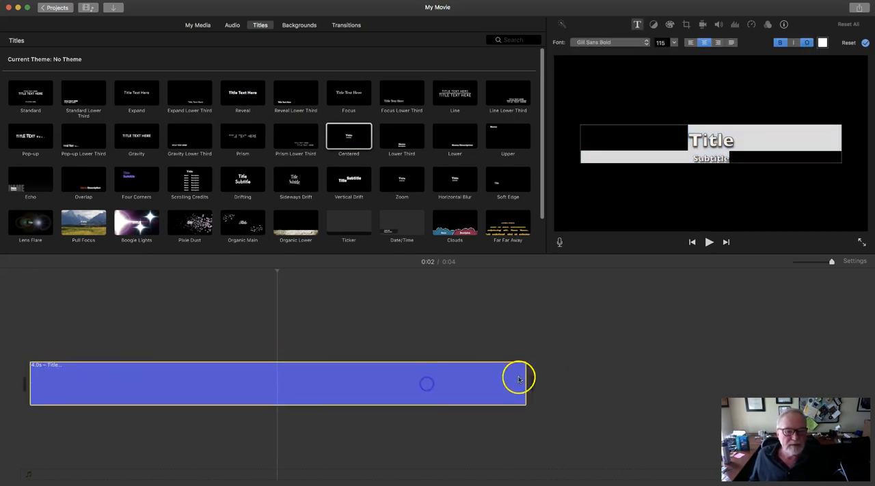
{"action": "left_click_drag", "start_coordinate": [525, 378], "coordinate": [367, 386]}
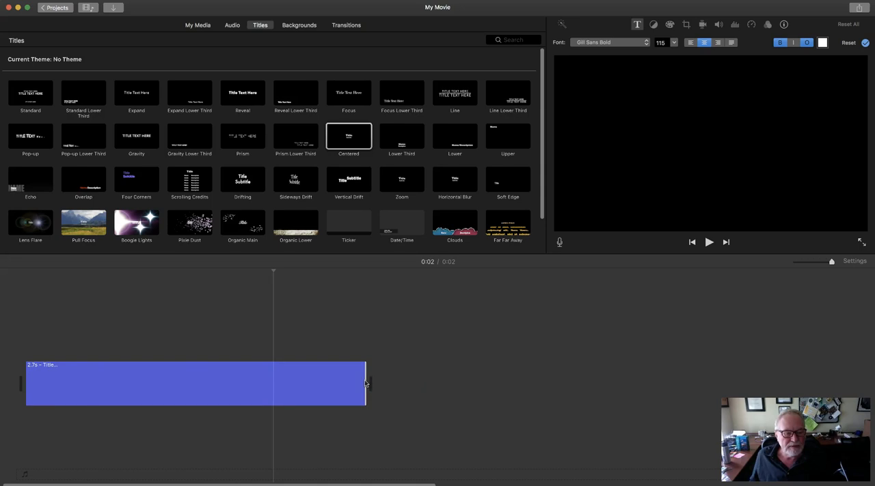
{"action": "left_click_drag", "start_coordinate": [365, 381], "coordinate": [340, 381]}
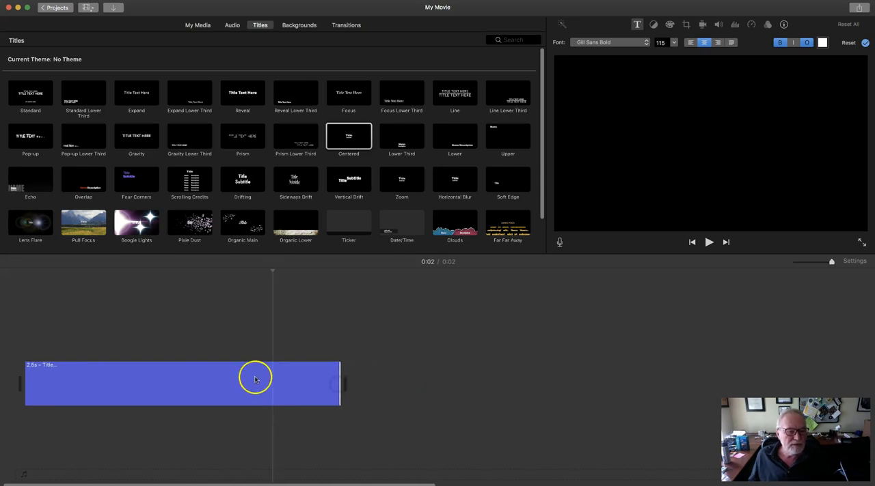
Step: Replace the title text with "Our Big Little Movie" and the subtitle with "by Me"
{"action": "left_click", "coordinate": [252, 385]}
{"action": "left_click_drag", "start_coordinate": [252, 271], "coordinate": [226, 271]}
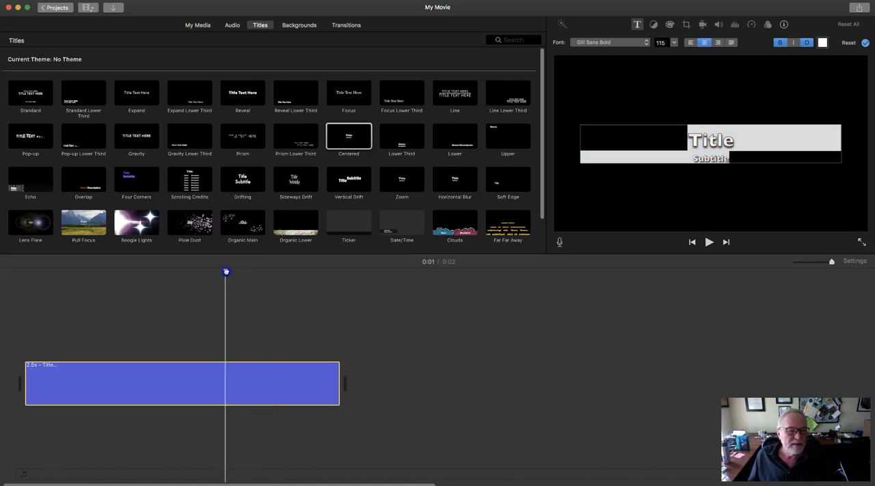
{"action": "left_click_drag", "start_coordinate": [726, 136], "coordinate": [696, 140]}
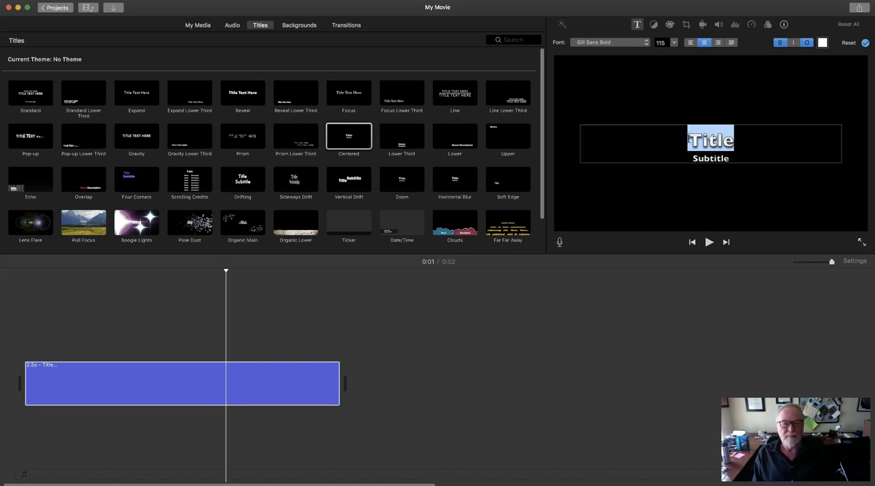
{"action": "type", "text": "Our Big Little Movie"}
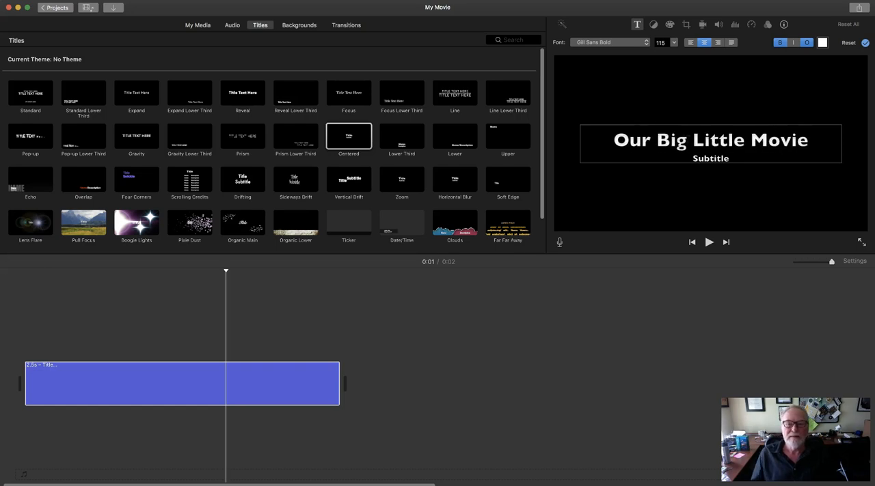
{"action": "left_click", "coordinate": [720, 158]}
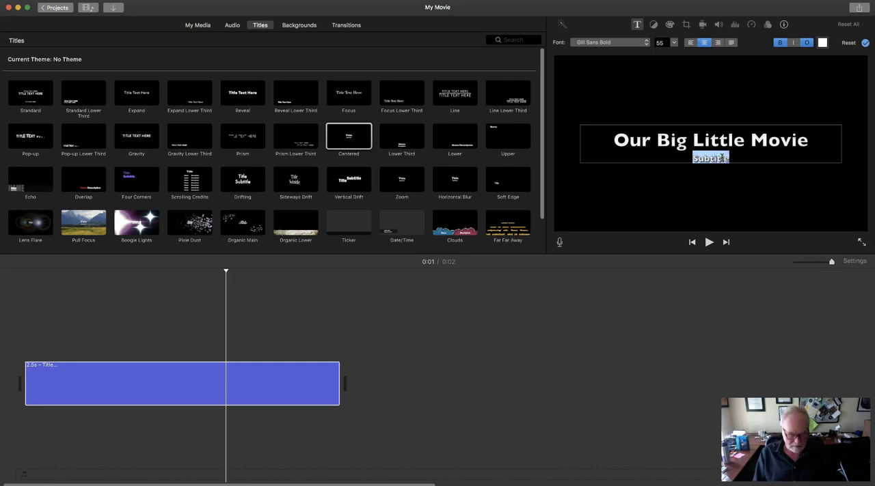
{"action": "type", "text": "by Me"}
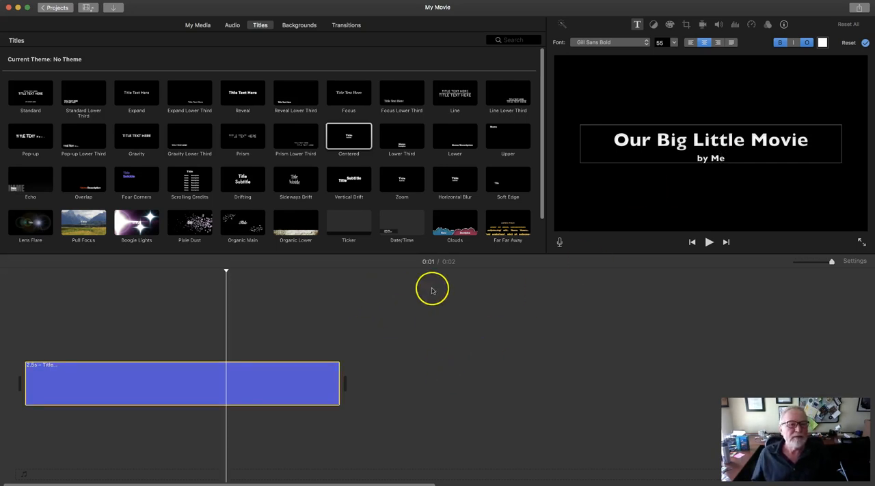
Step: Select a portion of about one minute from the sky lantern video and place it directly after the title in the timeline
{"action": "left_click", "coordinate": [197, 26]}
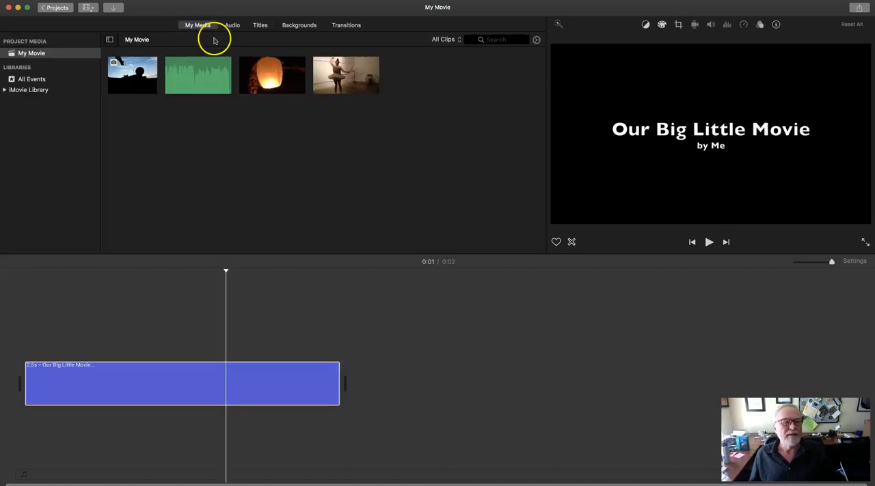
{"action": "left_click", "coordinate": [258, 80]}
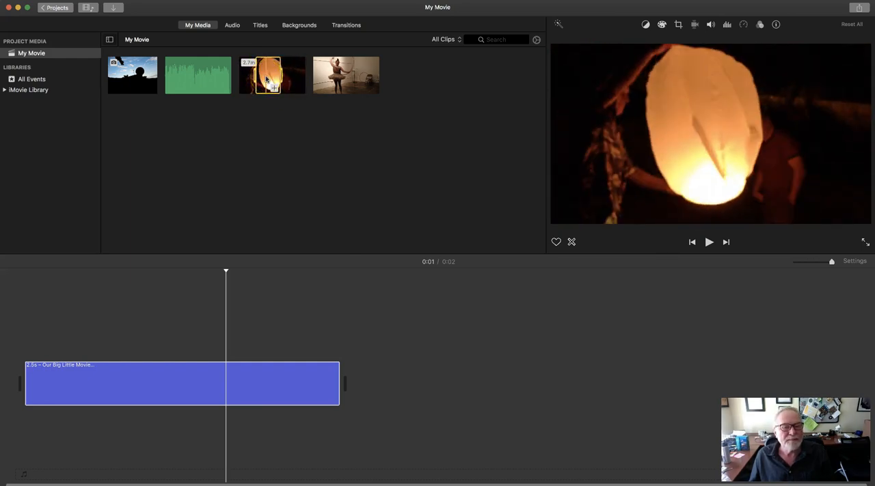
{"action": "left_click", "coordinate": [267, 79]}
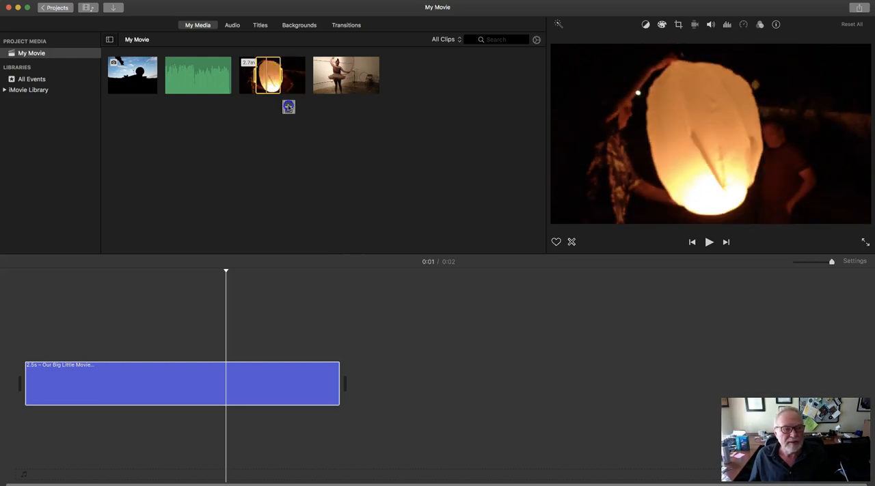
{"action": "left_click_drag", "start_coordinate": [289, 107], "coordinate": [358, 315]}
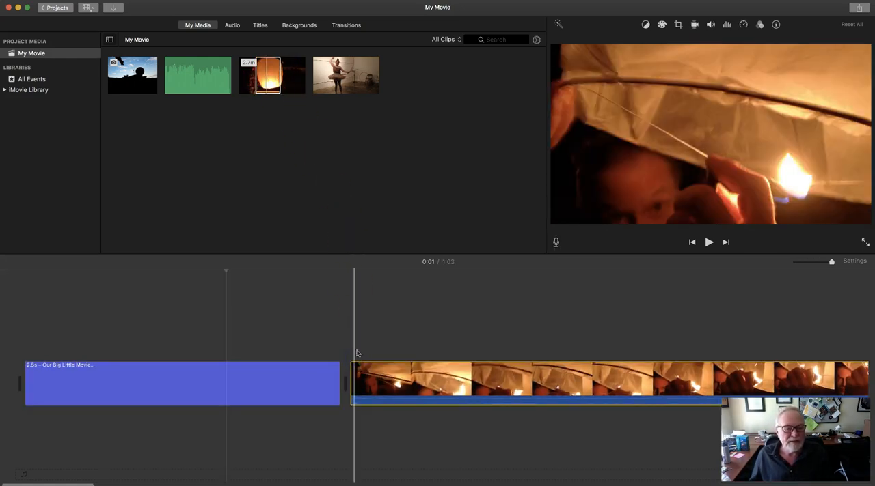
Step: Delete the sky lantern clip from the timeline and append the same selected portion again at the end of the project
{"action": "left_click", "coordinate": [351, 324]}
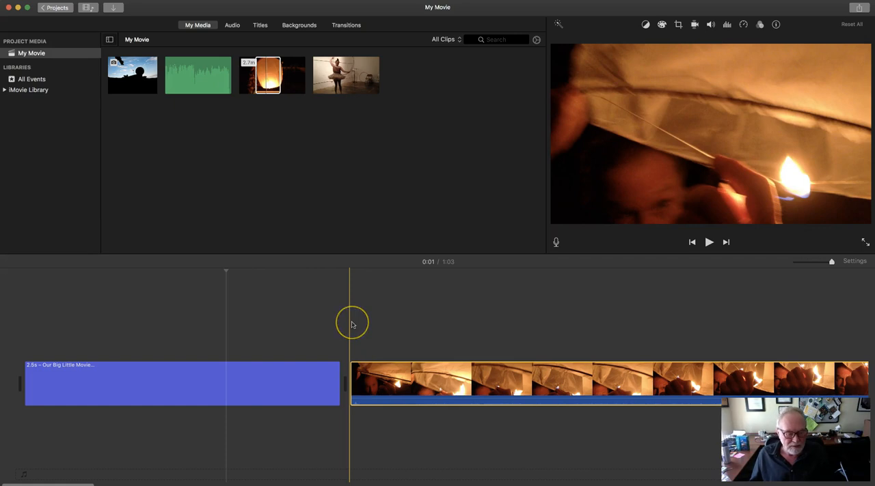
{"action": "key", "text": "Delete"}
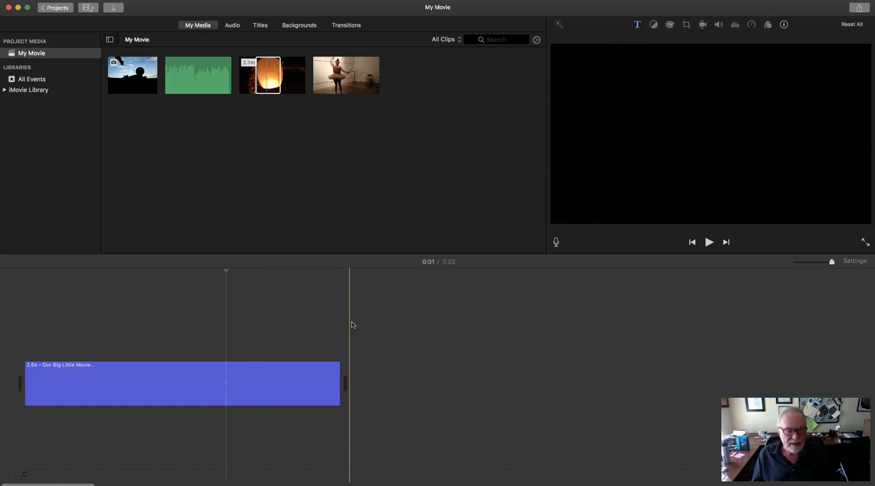
{"action": "key", "text": "Up"}
{"action": "left_click", "coordinate": [343, 283]}
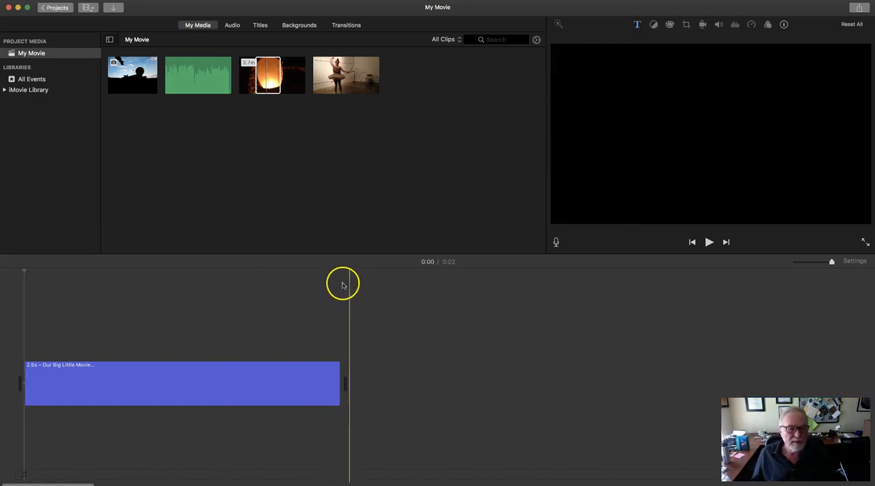
{"action": "key", "text": "Up"}
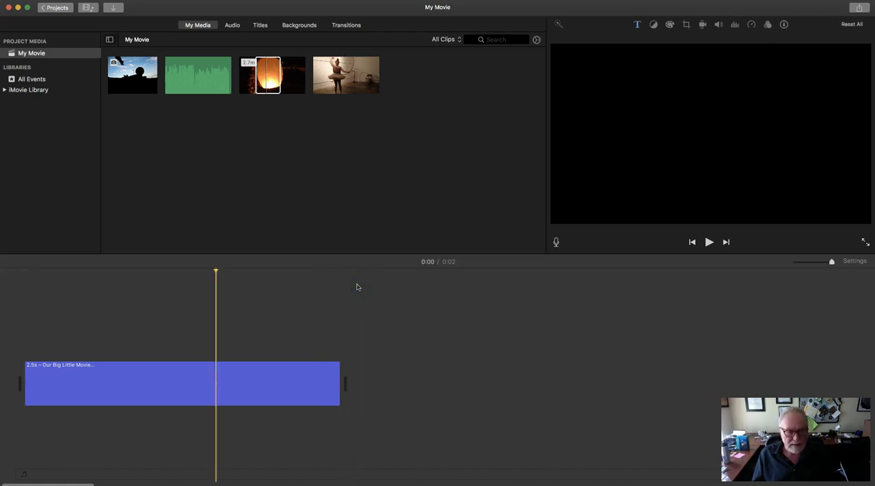
{"action": "key", "text": "Down"}
{"action": "left_click", "coordinate": [343, 234]}
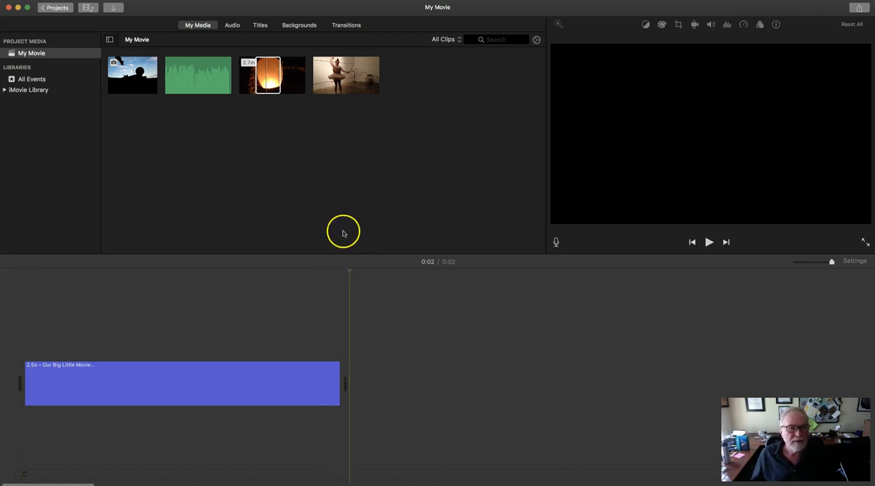
{"action": "key", "text": "e"}
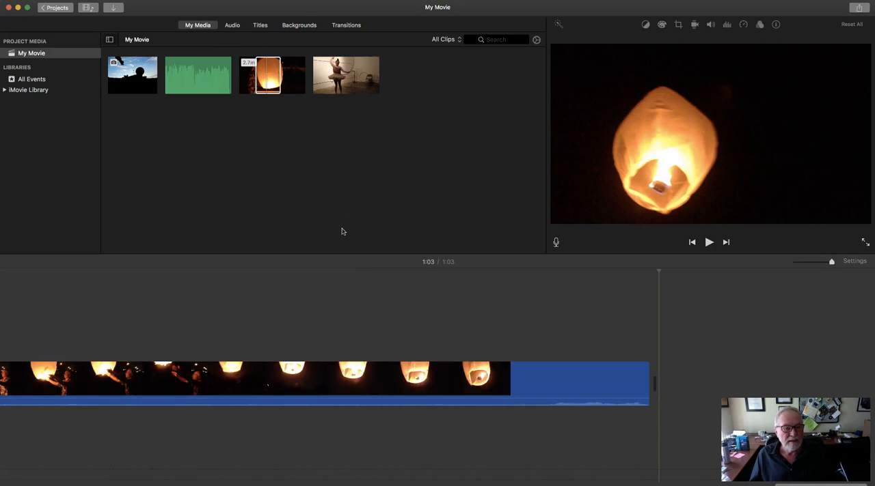
Step: Detach the audio from the sky lantern clip in the timeline and delete the separated audio
{"action": "scroll", "coordinate": [211, 454], "scroll_direction": "left", "scroll_amount": 5}
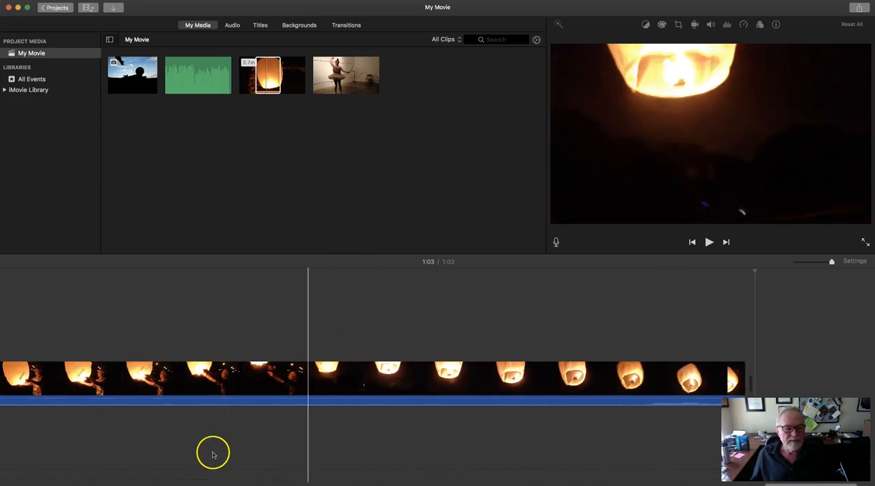
{"action": "scroll", "coordinate": [213, 455], "scroll_direction": "left", "scroll_amount": 20}
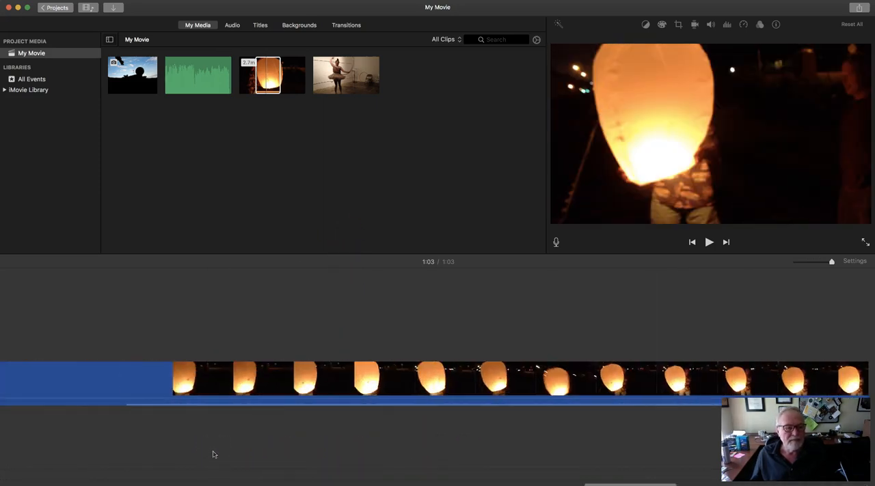
{"action": "scroll", "coordinate": [217, 454], "scroll_direction": "left", "scroll_amount": 12}
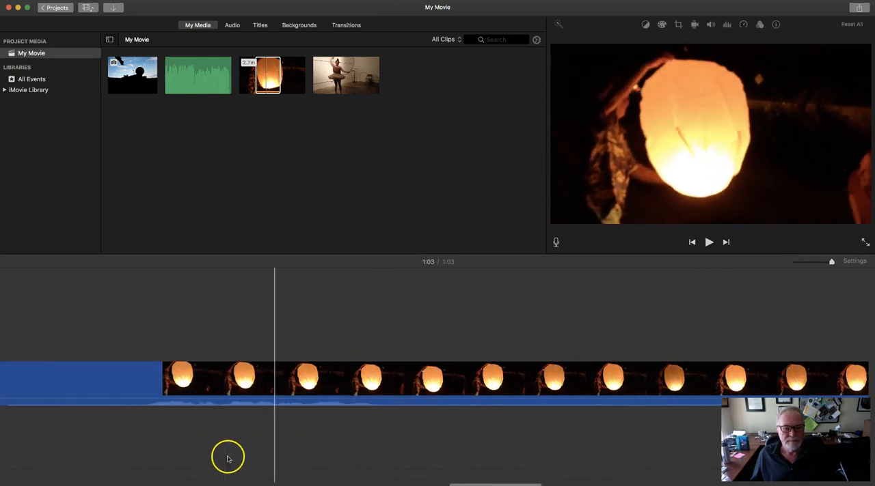
{"action": "left_click_drag", "start_coordinate": [472, 480], "coordinate": [50, 483]}
{"action": "left_click", "coordinate": [95, 386]}
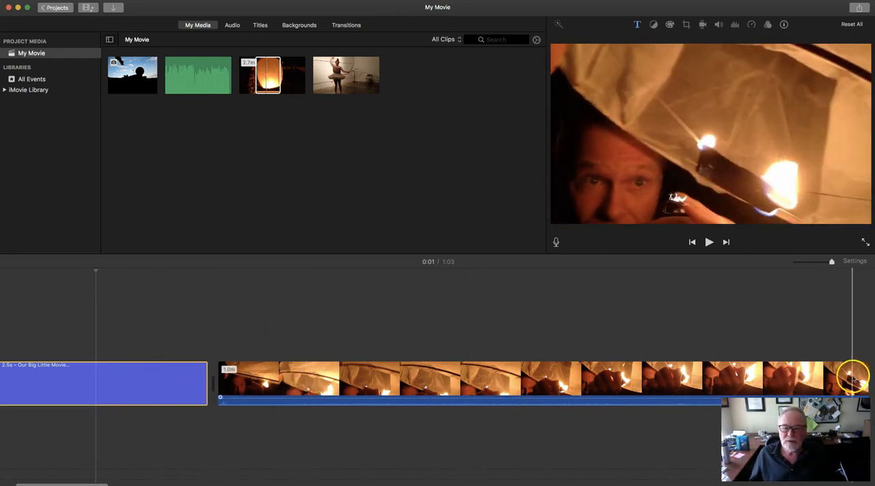
{"action": "left_click_drag", "start_coordinate": [832, 262], "coordinate": [804, 268]}
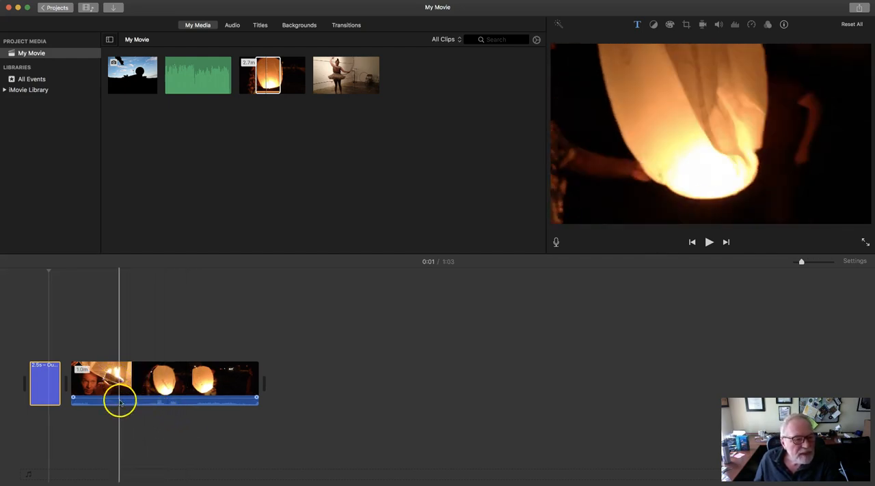
{"action": "left_click_drag", "start_coordinate": [122, 400], "coordinate": [123, 401]}
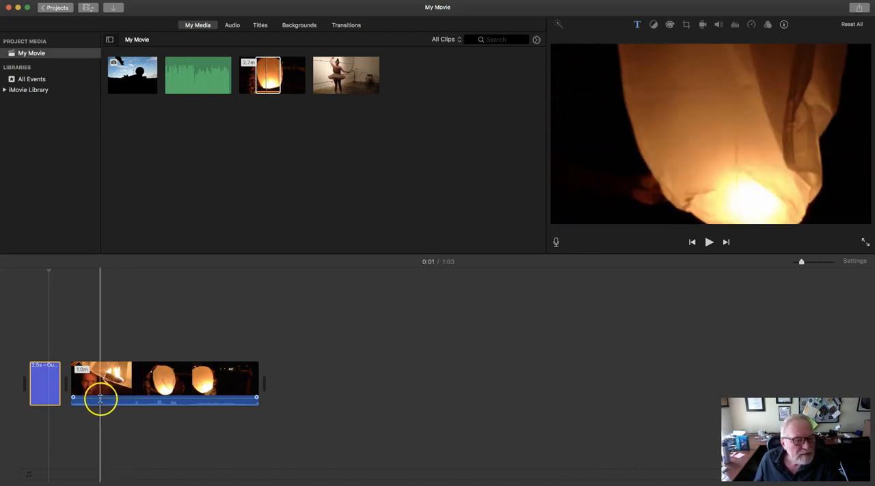
{"action": "left_click_drag", "start_coordinate": [151, 400], "coordinate": [149, 401]}
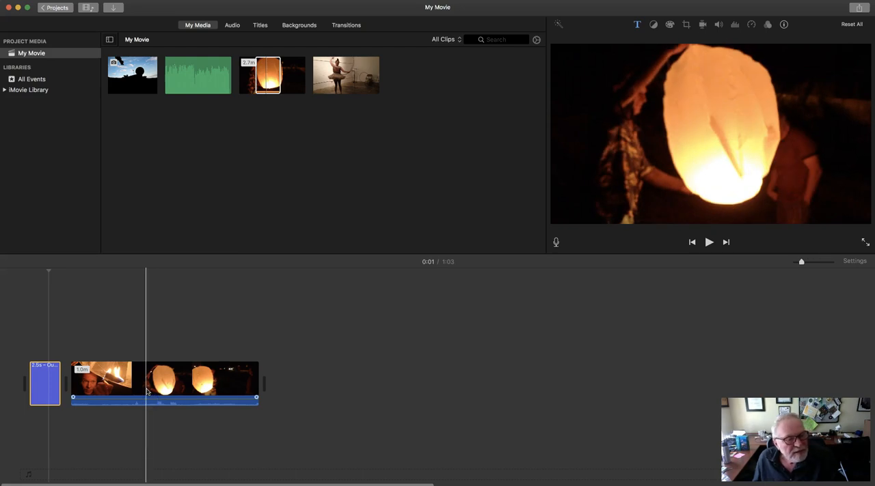
{"action": "right_click", "coordinate": [145, 392]}
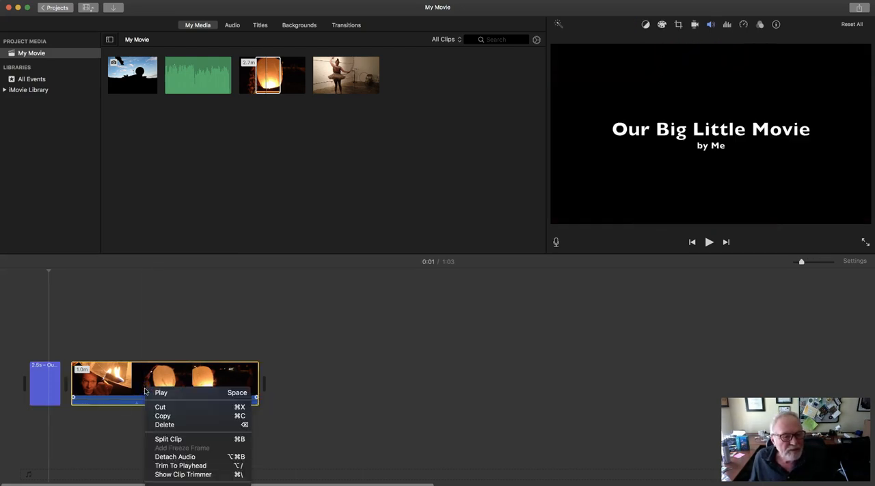
{"action": "left_click", "coordinate": [177, 458]}
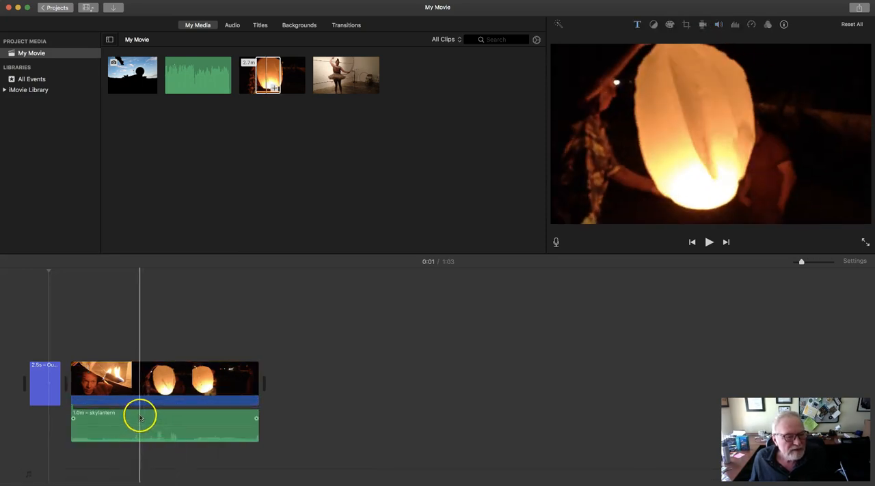
{"action": "key", "text": "Delete"}
Step: Select a portion of about 26 seconds from the hula hoop dancer video and place it after the sky lantern clip
{"action": "left_click", "coordinate": [281, 91]}
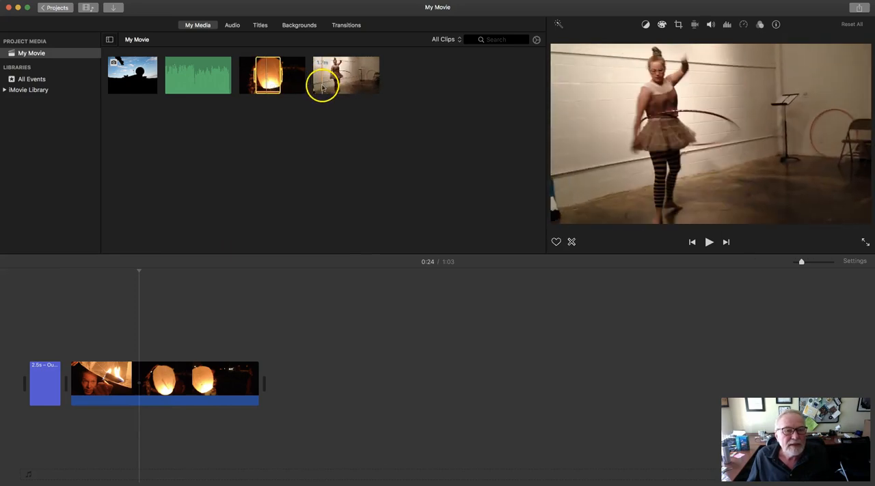
{"action": "left_click", "coordinate": [324, 86]}
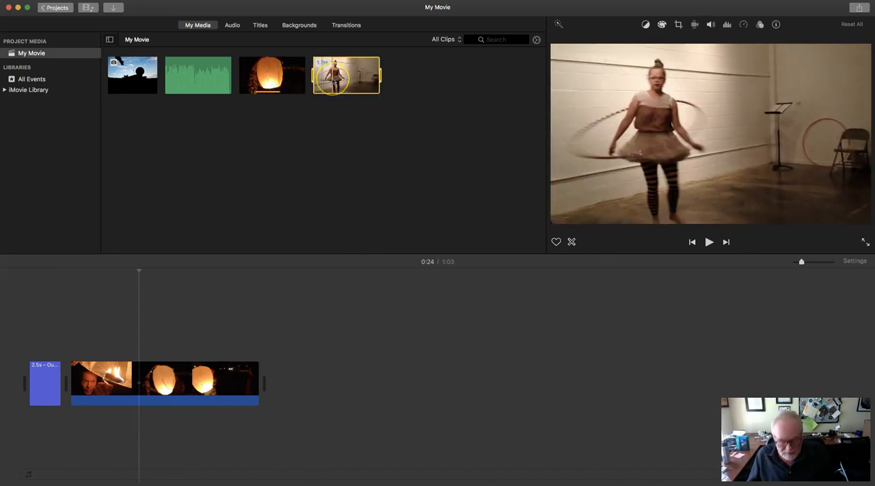
{"action": "left_click", "coordinate": [349, 80]}
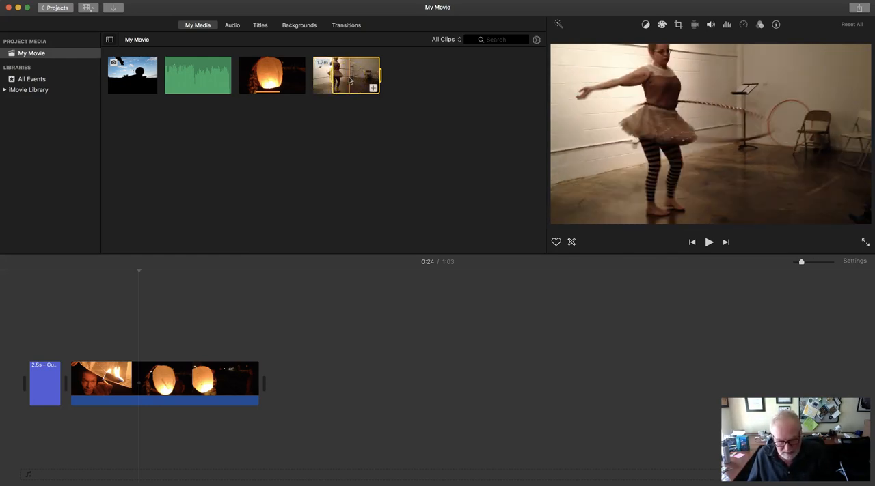
{"action": "left_click_drag", "start_coordinate": [350, 80], "coordinate": [302, 348]}
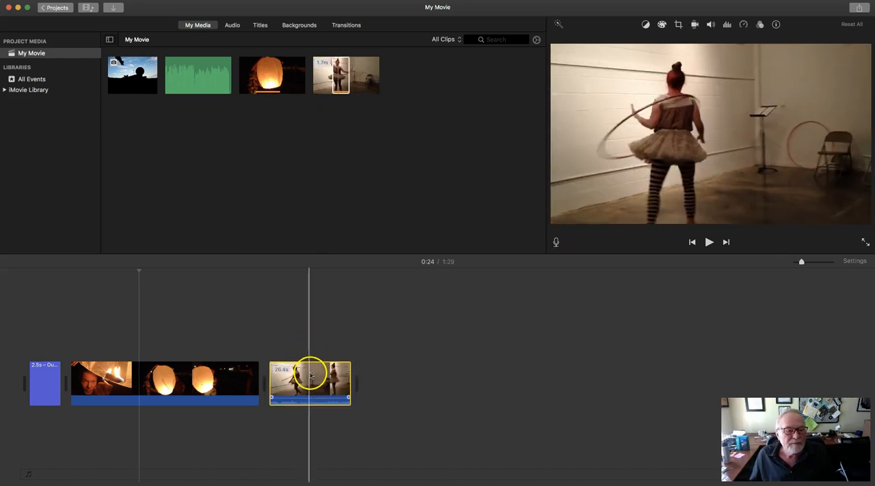
Step: Detach the audio from the hula hoop clip in the timeline and delete the separated audio
{"action": "right_click", "coordinate": [310, 375]}
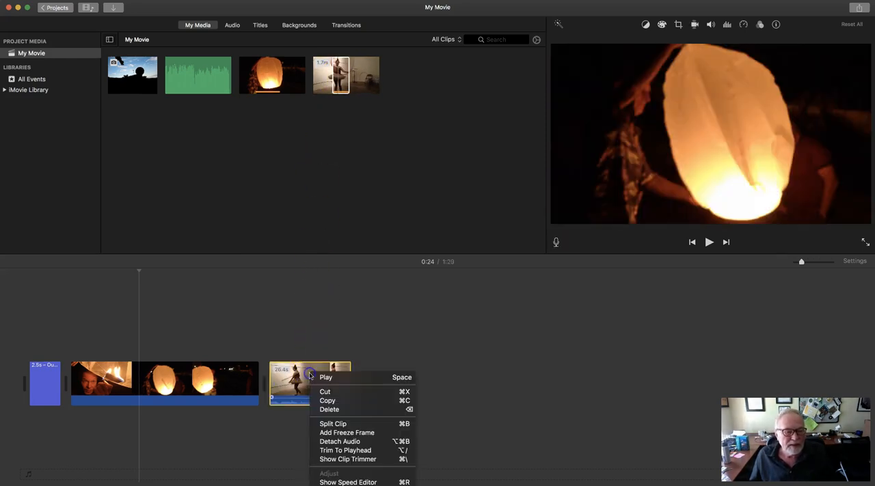
{"action": "left_click", "coordinate": [340, 443]}
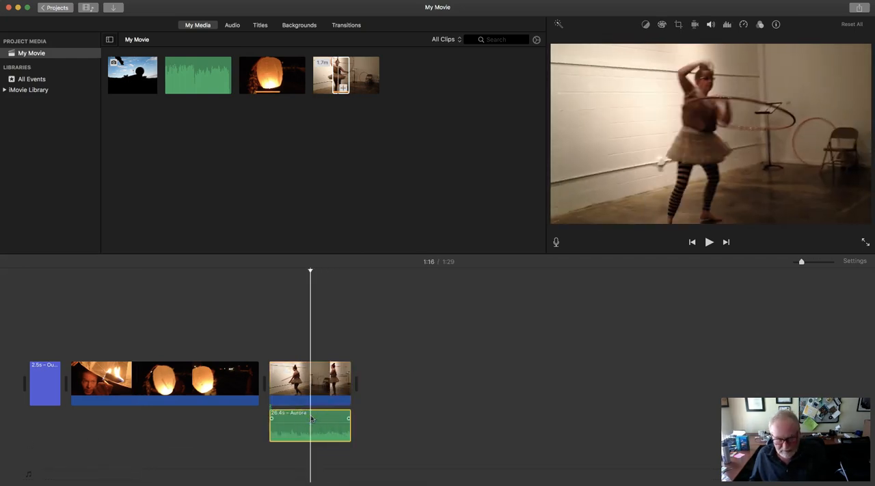
{"action": "key", "text": "Delete"}
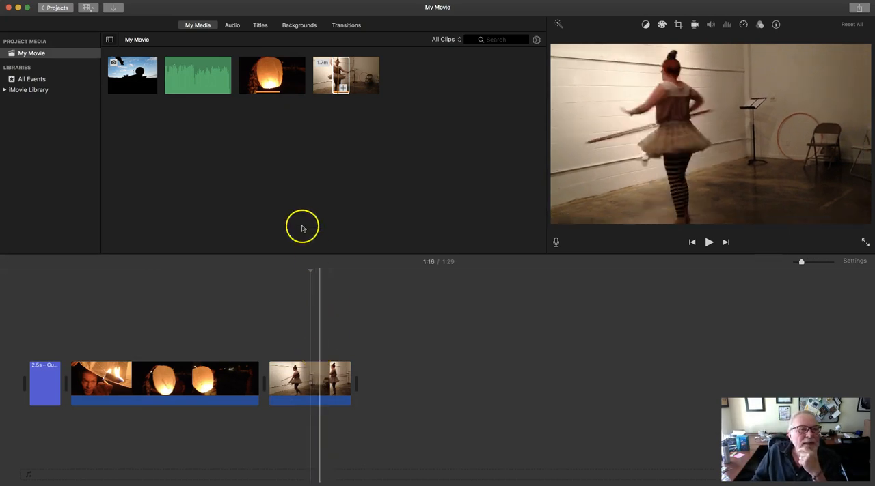
Step: Add the Focus title after the hula hoop clip at the end of the timeline
{"action": "left_click", "coordinate": [268, 34]}
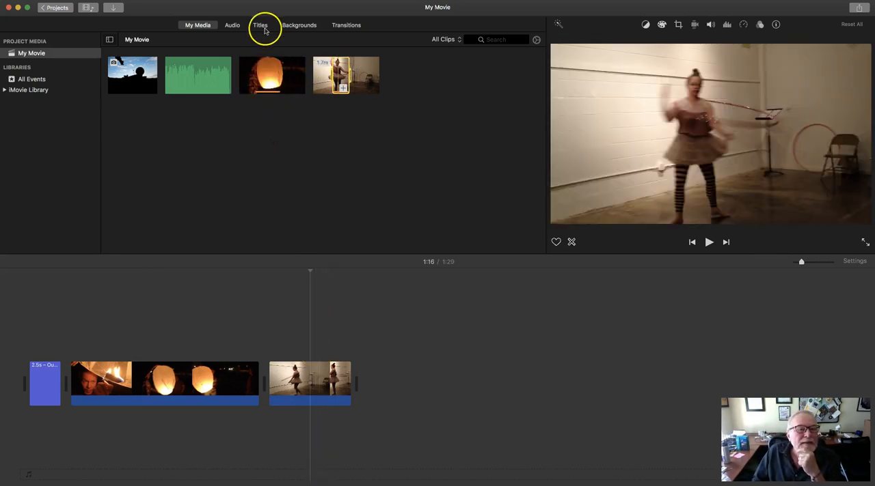
{"action": "left_click", "coordinate": [260, 26]}
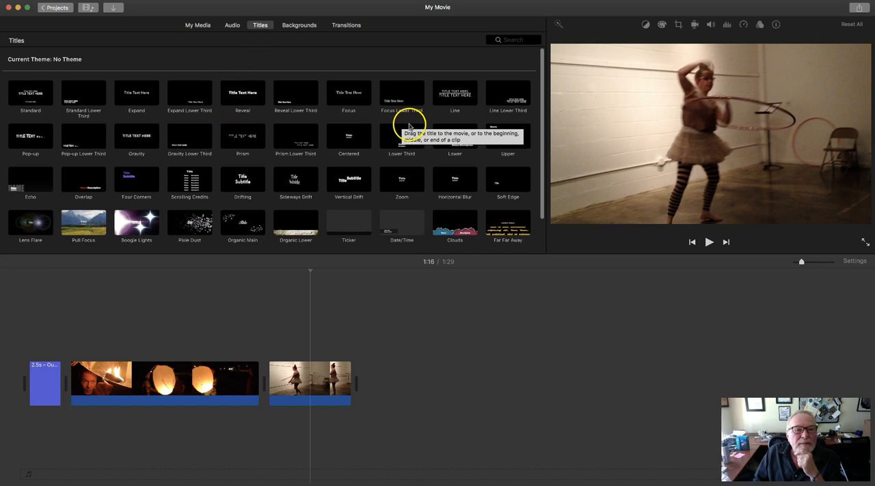
{"action": "left_click", "coordinate": [353, 99]}
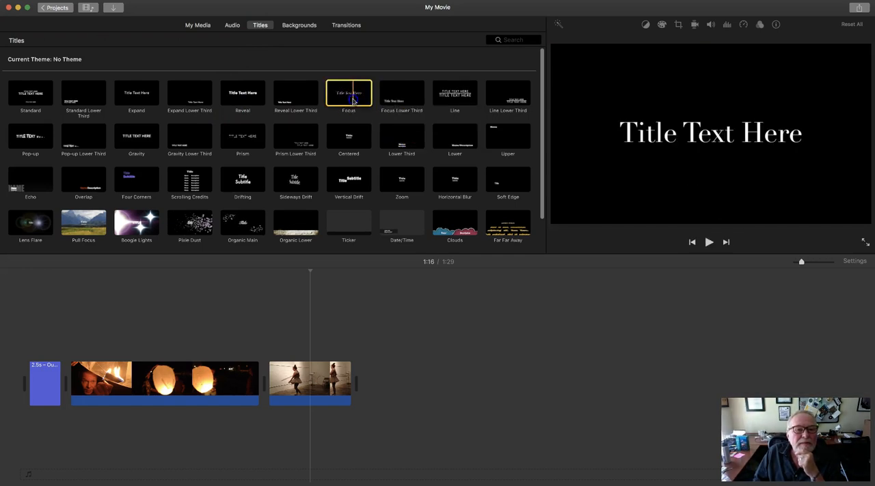
{"action": "left_click_drag", "start_coordinate": [349, 96], "coordinate": [379, 383]}
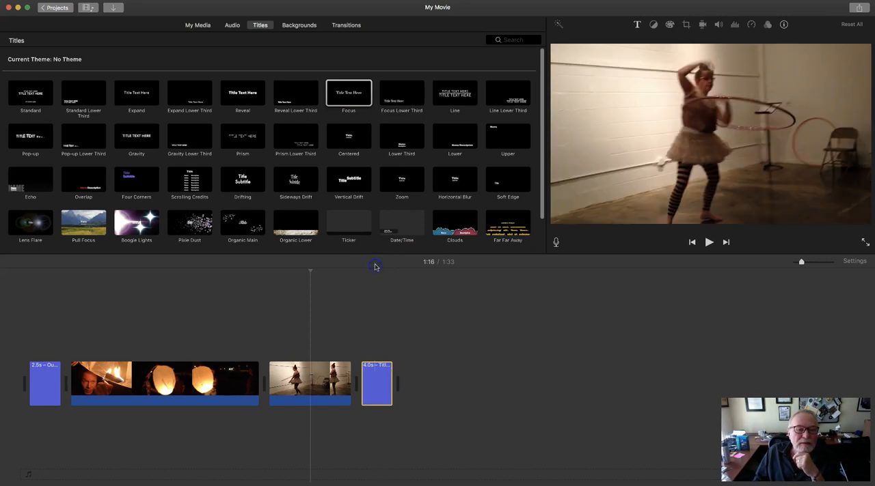
Step: Replace the placeholder text of the closing title with "The End"
{"action": "left_click", "coordinate": [375, 285]}
{"action": "left_click", "coordinate": [705, 130]}
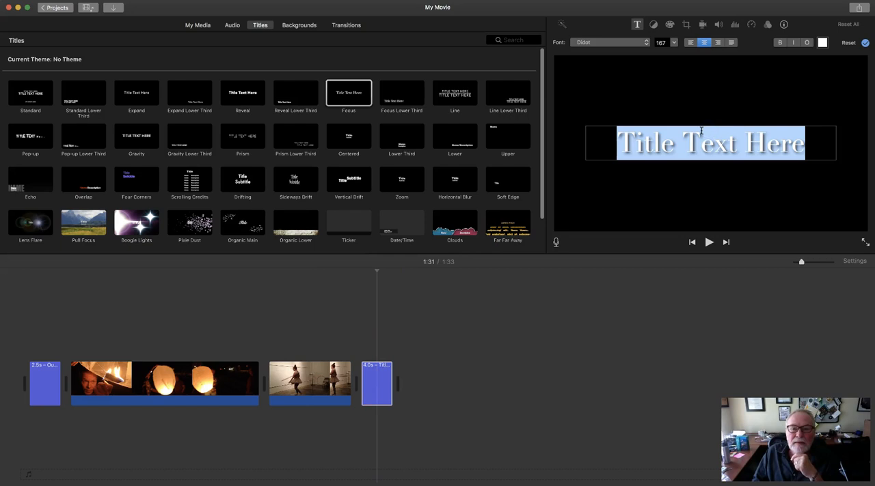
{"action": "type", "text": "The End"}
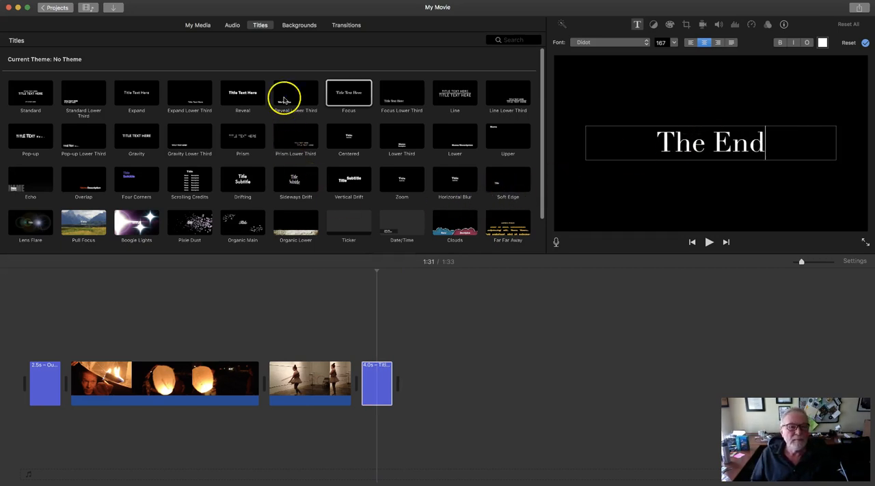
Step: Insert a Cross Dissolve transition between the sky lantern and hula hoop clips and play it back
{"action": "left_click", "coordinate": [341, 28]}
{"action": "left_click_drag", "start_coordinate": [31, 92], "coordinate": [258, 372]}
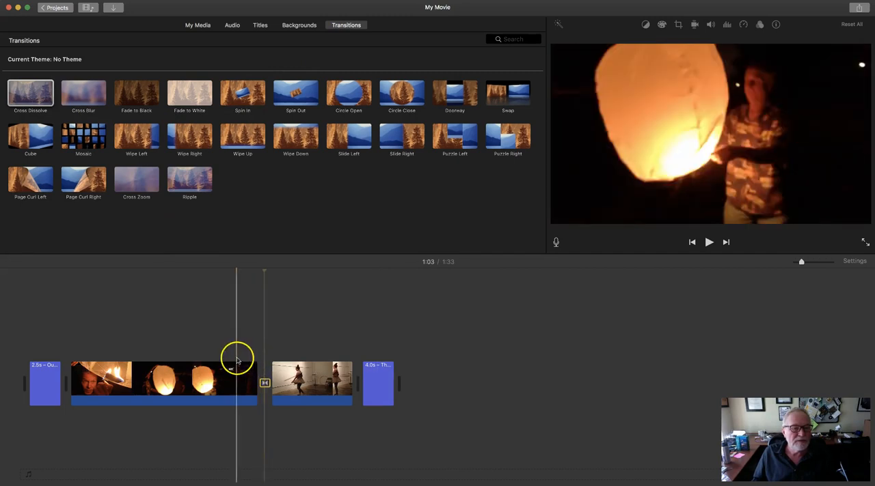
{"action": "key", "text": "space"}
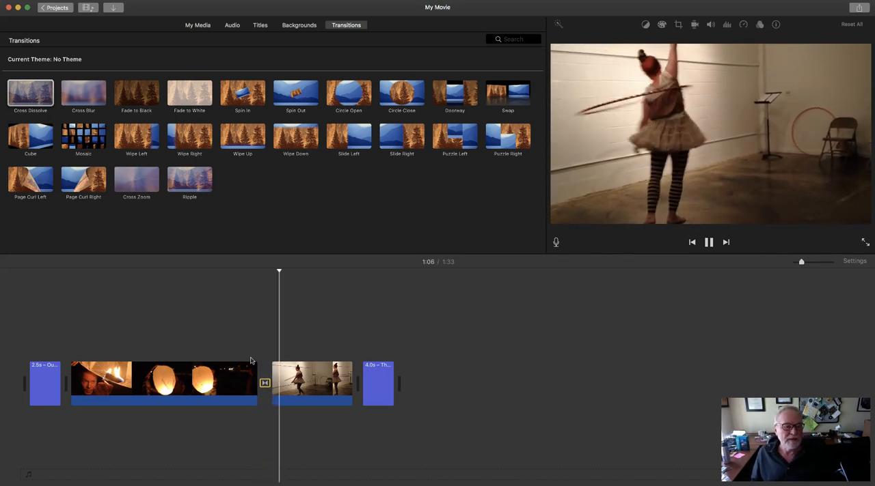
{"action": "key", "text": "space"}
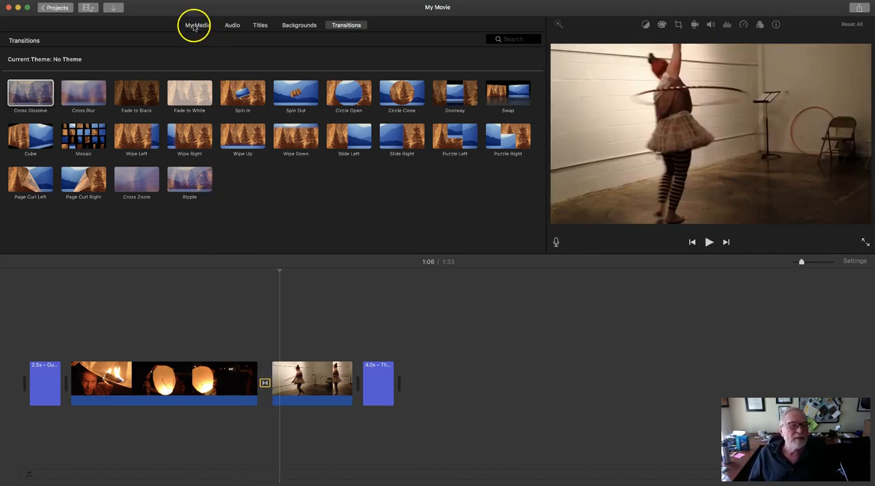
Step: Attach the Pomp and Circumstance music from the project media beneath the clips, starting at the opening title
{"action": "left_click", "coordinate": [195, 26]}
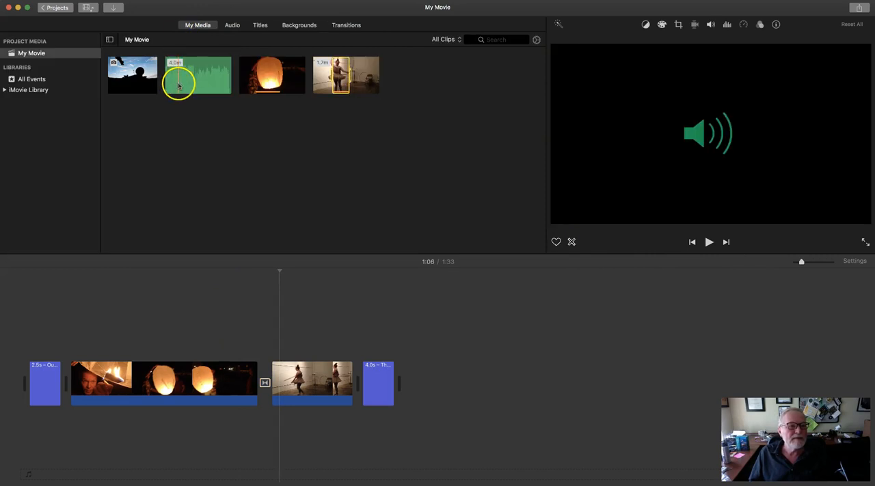
{"action": "left_click", "coordinate": [190, 86]}
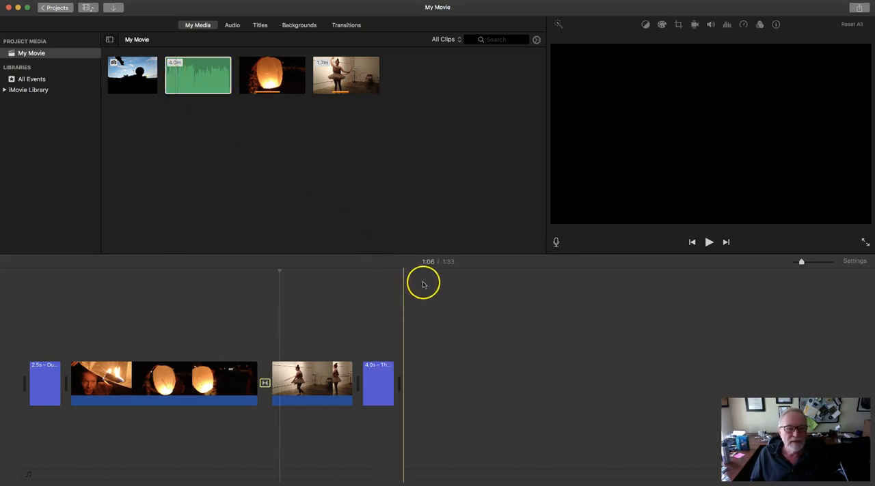
{"action": "left_click", "coordinate": [181, 77]}
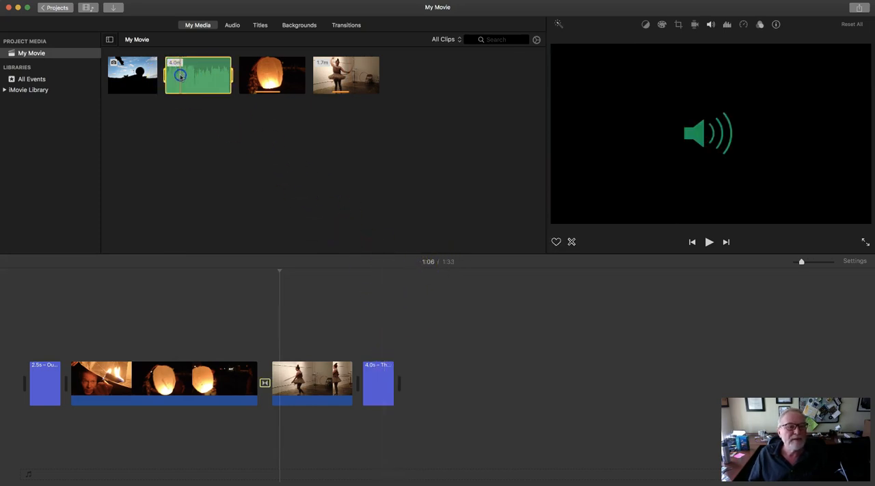
{"action": "left_click_drag", "start_coordinate": [180, 77], "coordinate": [29, 441]}
Step: Split the Pomp and Circumstance music clip at the end of the closing title
{"action": "left_click", "coordinate": [48, 433]}
{"action": "left_click", "coordinate": [95, 437]}
{"action": "left_click_drag", "start_coordinate": [96, 437], "coordinate": [403, 427]}
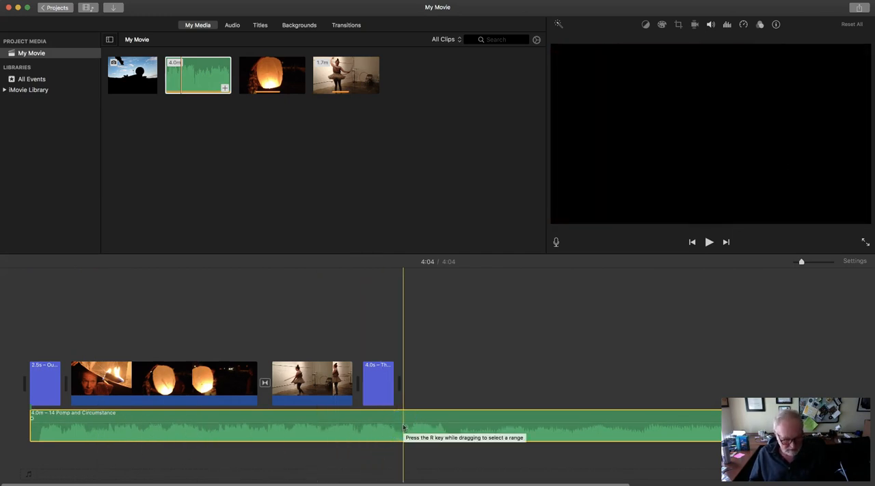
{"action": "key", "text": "super+b"}
{"action": "left_click", "coordinate": [418, 431]}
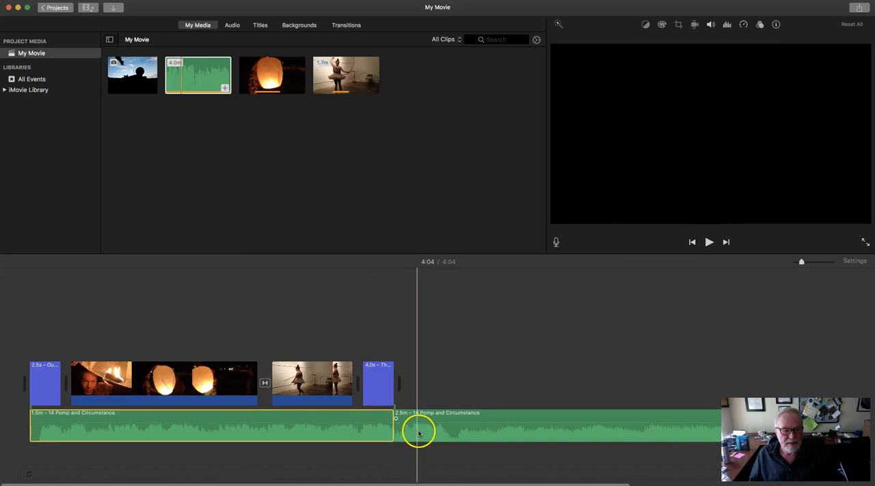
{"action": "left_click", "coordinate": [383, 426]}
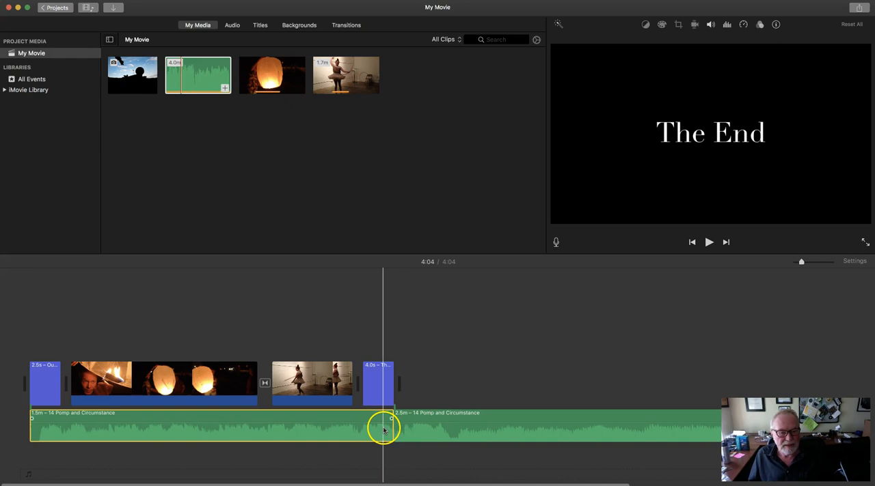
Step: Delete the leftover music after the split and extend the remaining music slightly past the closing title
{"action": "left_click", "coordinate": [409, 427]}
{"action": "key", "text": "Delete"}
{"action": "left_click", "coordinate": [391, 419]}
{"action": "left_click_drag", "start_coordinate": [392, 418], "coordinate": [415, 418]}
Step: Add a short fade-in at the start of the music and a longer fade-out beginning under the closing title
{"action": "left_click", "coordinate": [65, 425]}
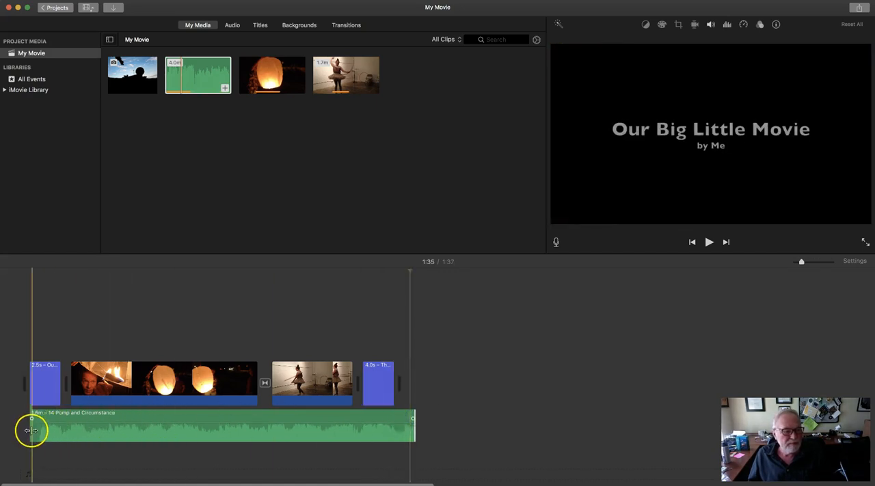
{"action": "left_click_drag", "start_coordinate": [31, 429], "coordinate": [41, 429]}
{"action": "left_click_drag", "start_coordinate": [87, 414], "coordinate": [47, 422]}
{"action": "left_click", "coordinate": [30, 419]}
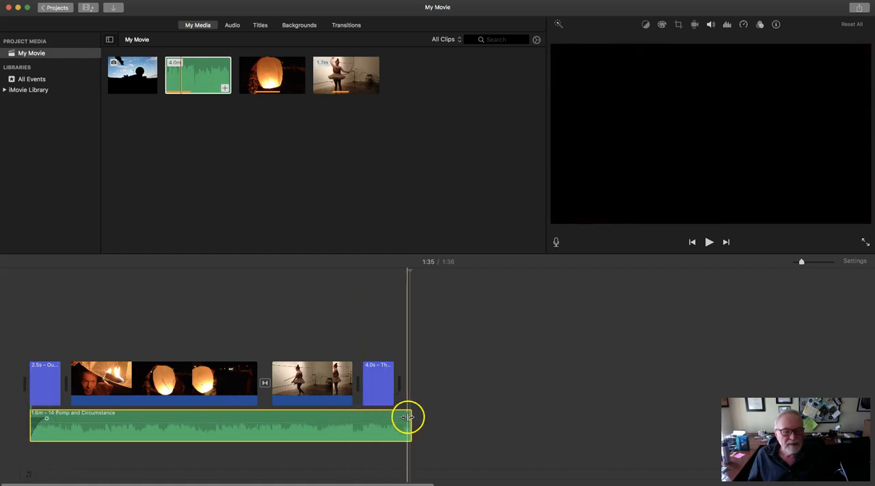
{"action": "left_click_drag", "start_coordinate": [407, 418], "coordinate": [377, 418]}
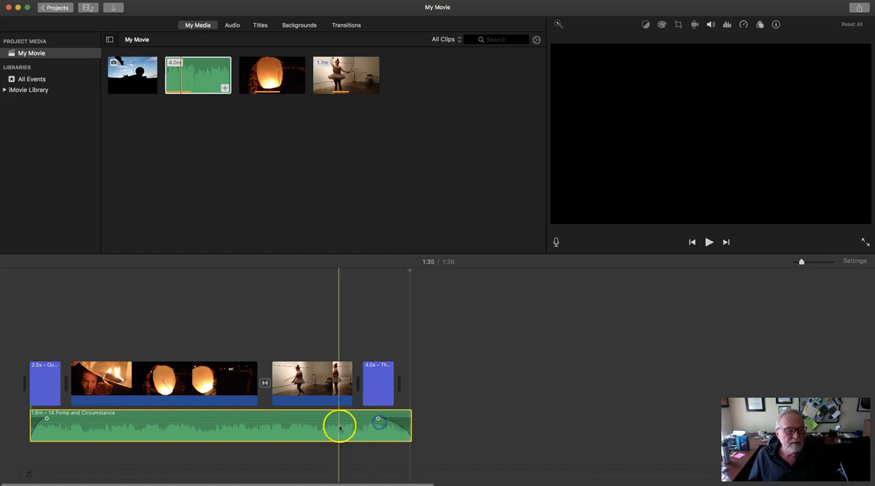
{"action": "left_click_drag", "start_coordinate": [293, 425], "coordinate": [293, 425]}
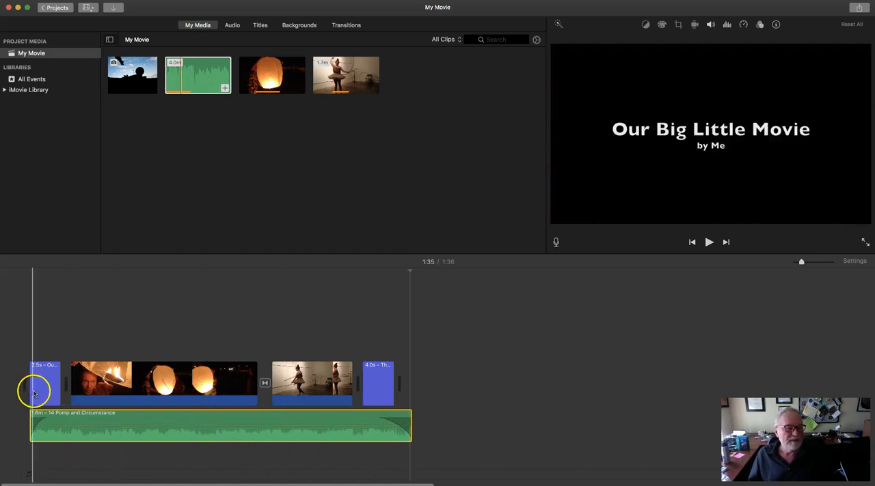
Step: Play the movie from the opening title into the first clip to check the music fade-in
{"action": "left_click", "coordinate": [34, 391]}
{"action": "key", "text": "space"}
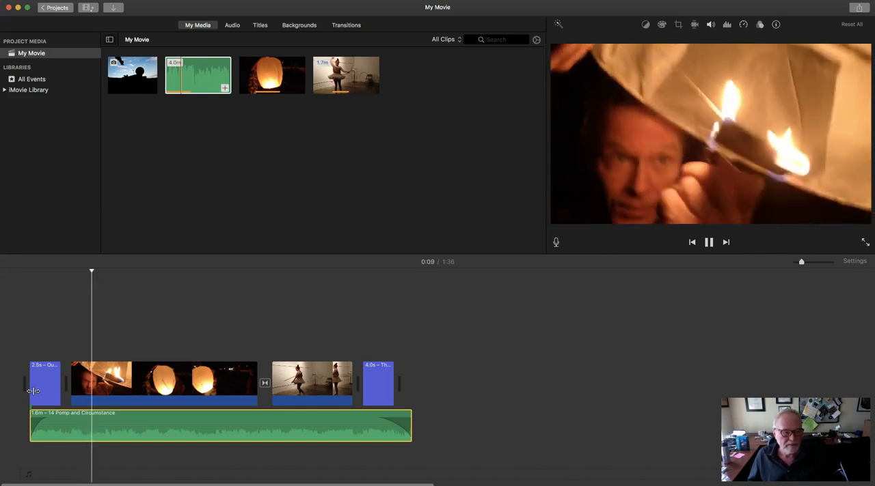
{"action": "key", "text": "space"}
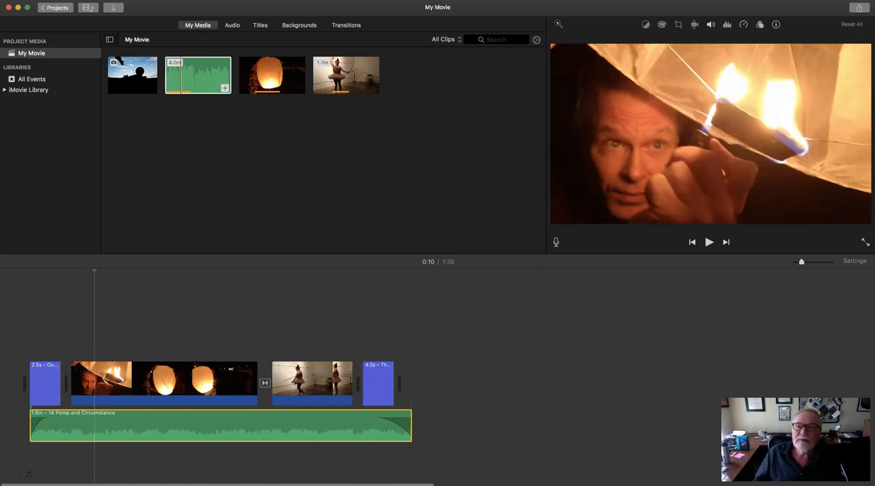
Step: Share the movie as a file, accepting Video and Audio format, 1080p resolution, High quality and Faster compression
{"action": "left_click", "coordinate": [858, 10]}
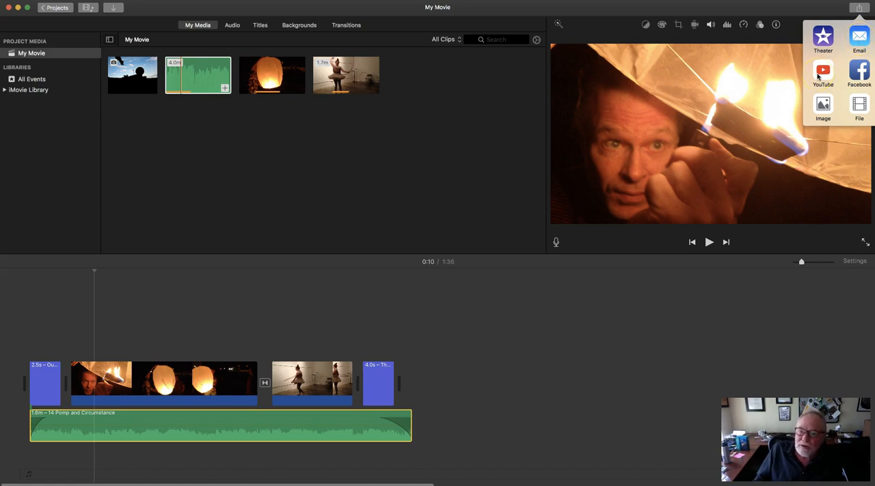
{"action": "left_click", "coordinate": [859, 106]}
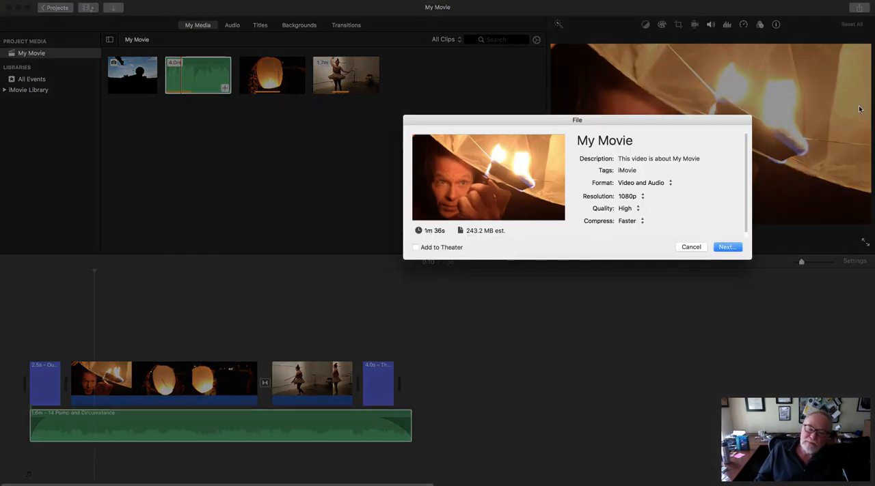
{"action": "left_click", "coordinate": [710, 160]}
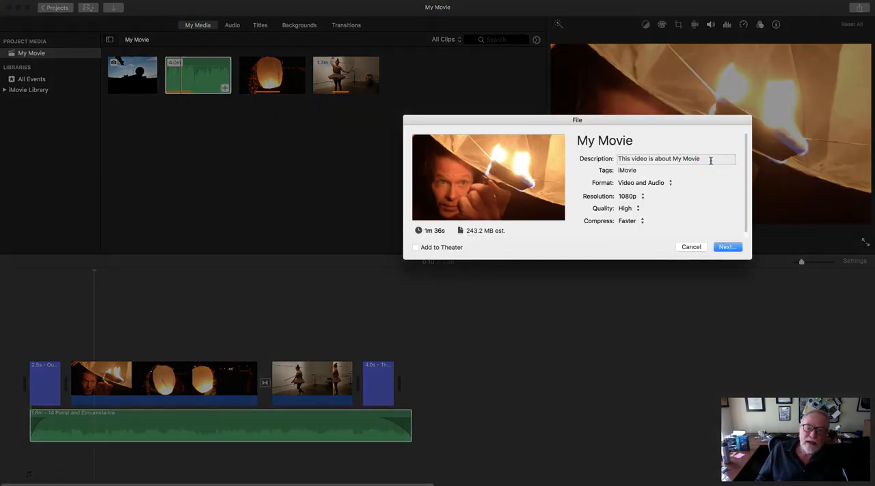
{"action": "left_click", "coordinate": [733, 250]}
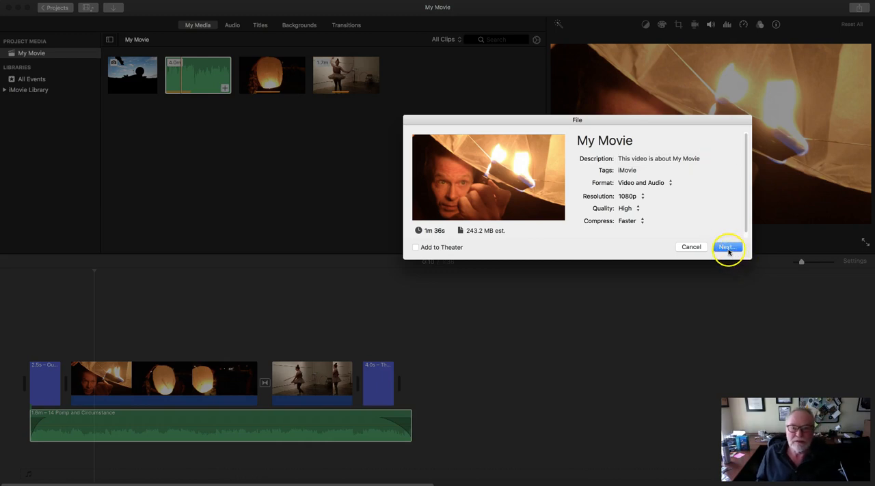
{"action": "left_click", "coordinate": [729, 250]}
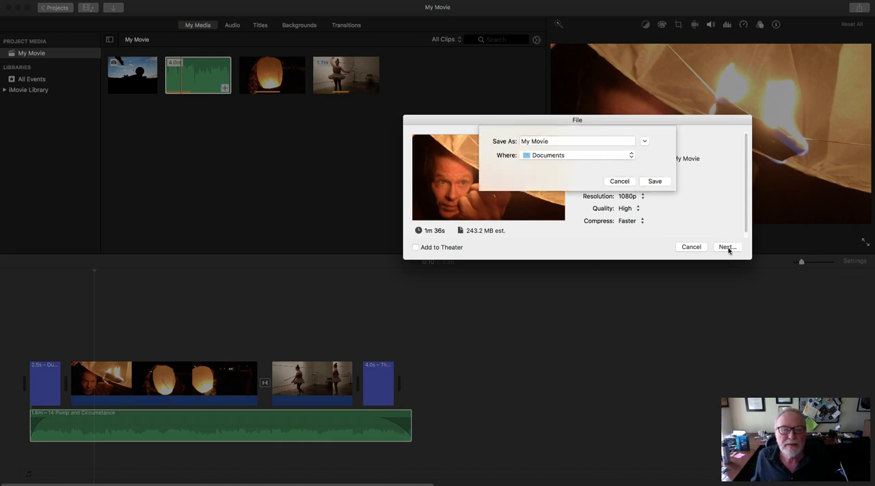
Step: Name the exported file "My Big Little Movie" and save it to the Desktop
{"action": "type", "text": "My"}
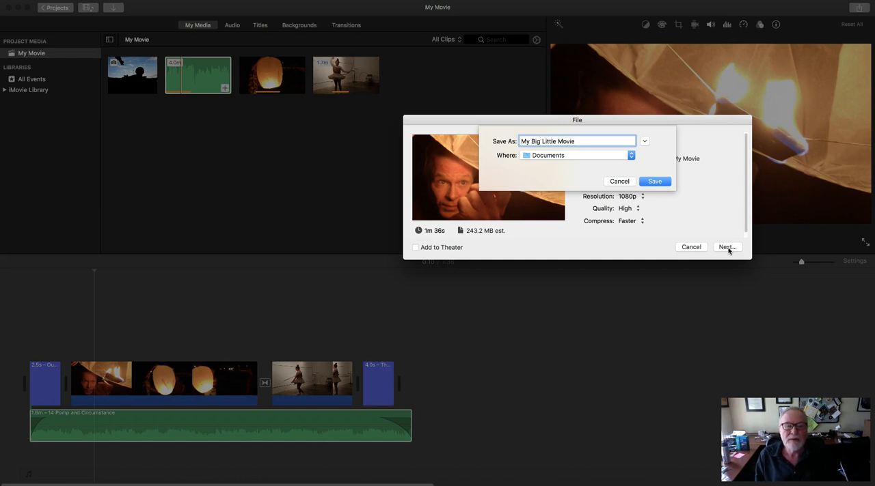
{"action": "left_click", "coordinate": [581, 155]}
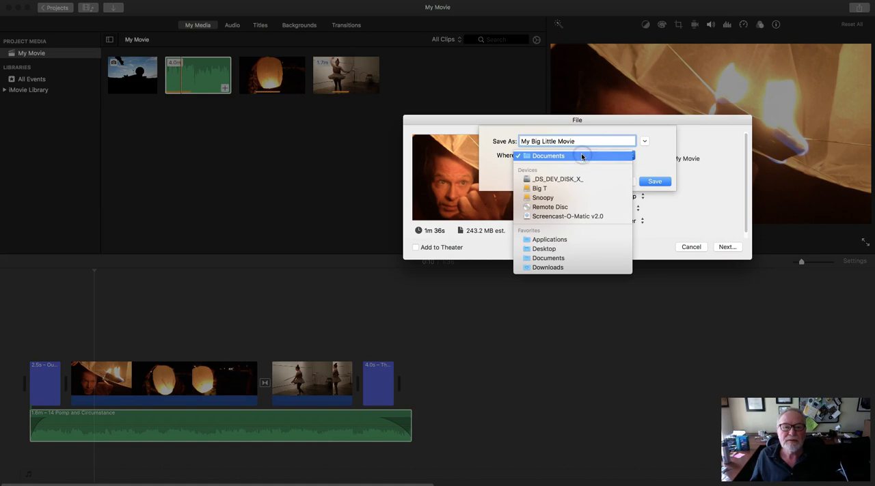
{"action": "left_click", "coordinate": [559, 248]}
{"action": "left_click", "coordinate": [649, 192]}
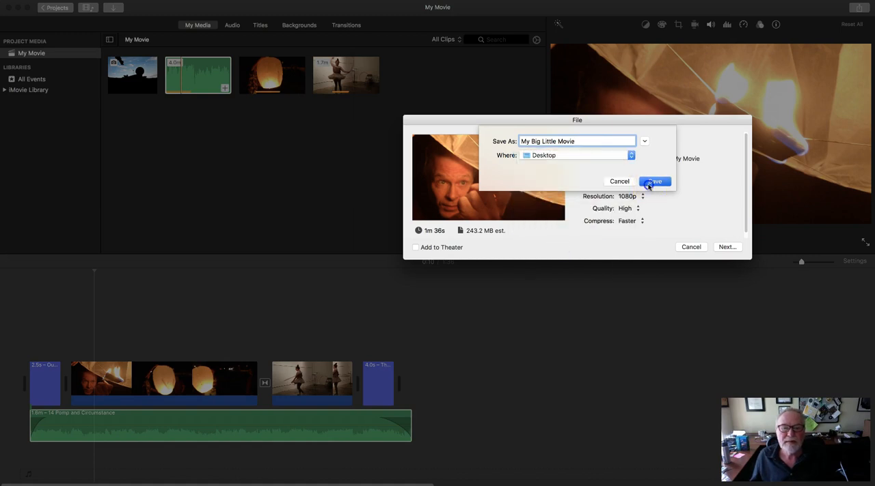